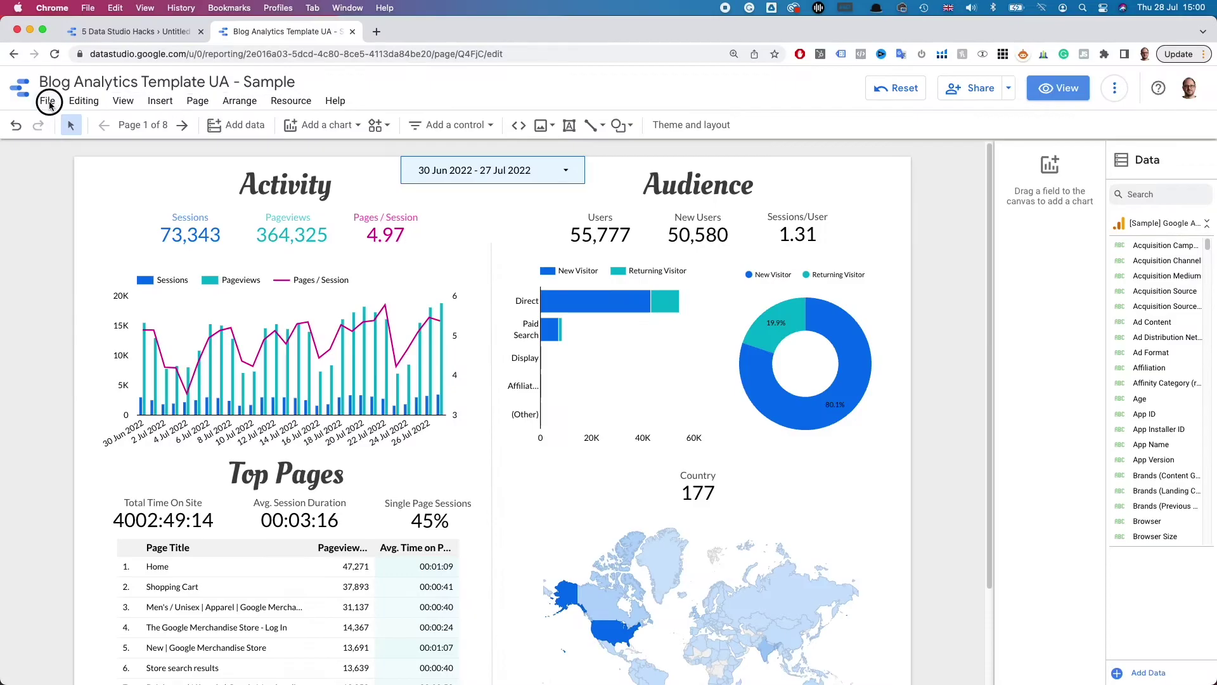
Step: Open the report settings of the Blog Analytics Template UA - Sample report
left_click(50, 105)
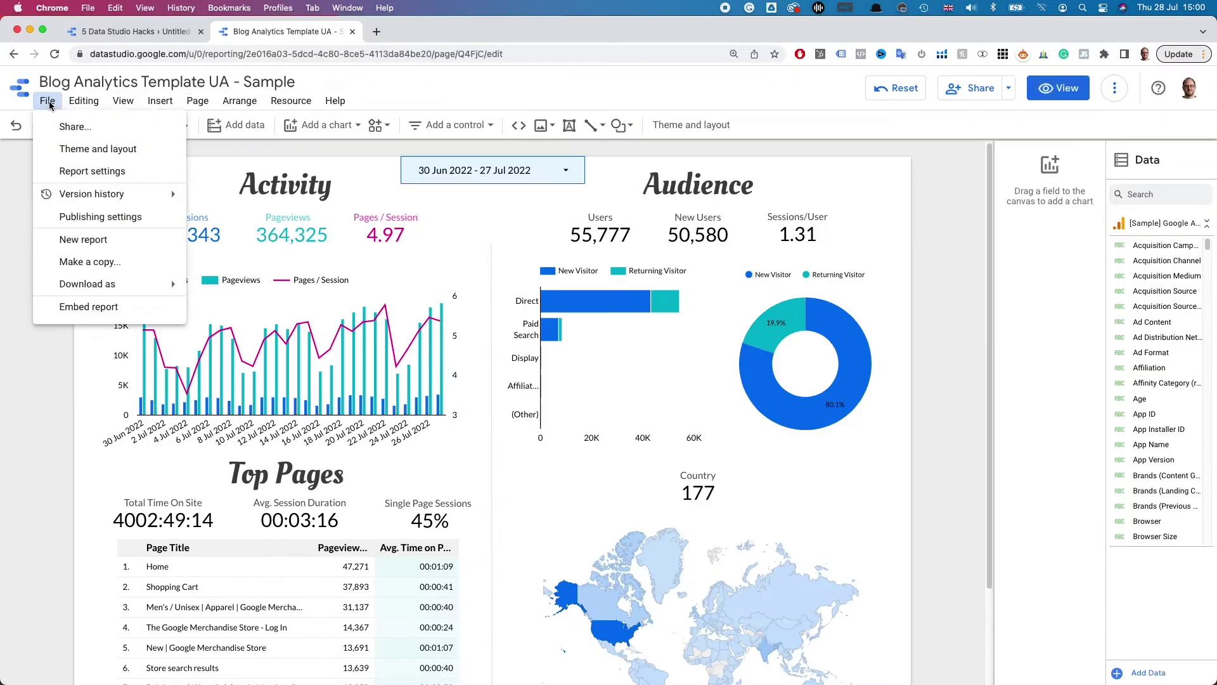
left_click(126, 172)
right_click(200, 173)
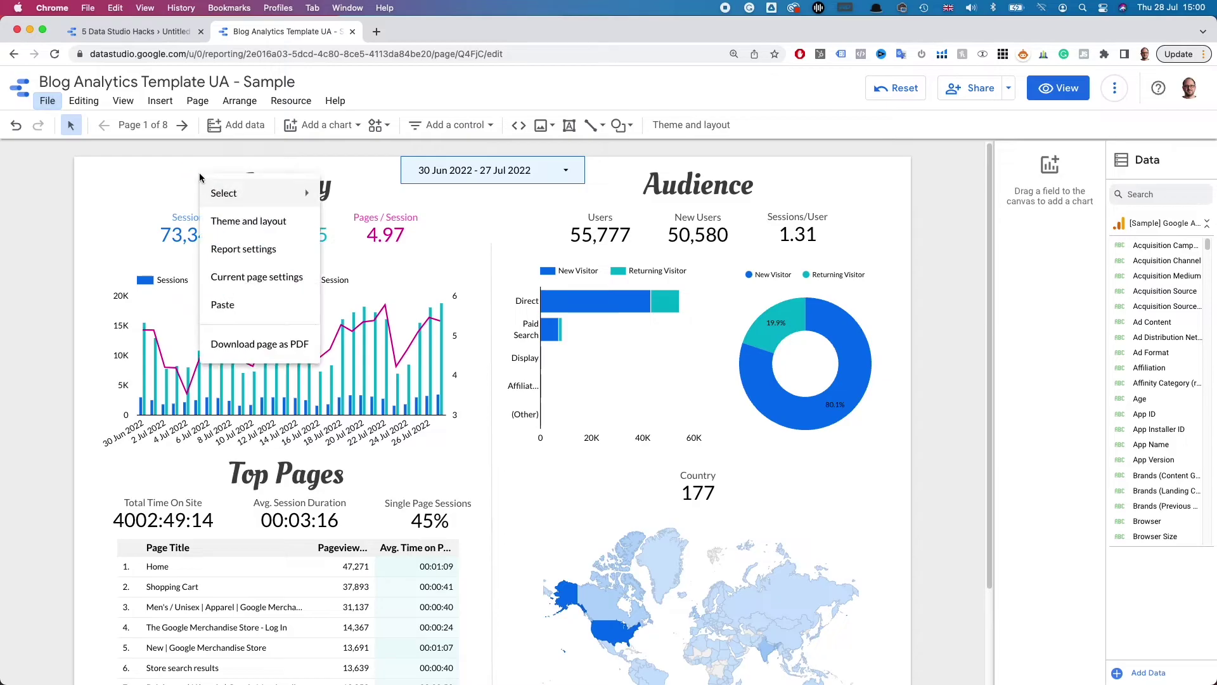
left_click(247, 253)
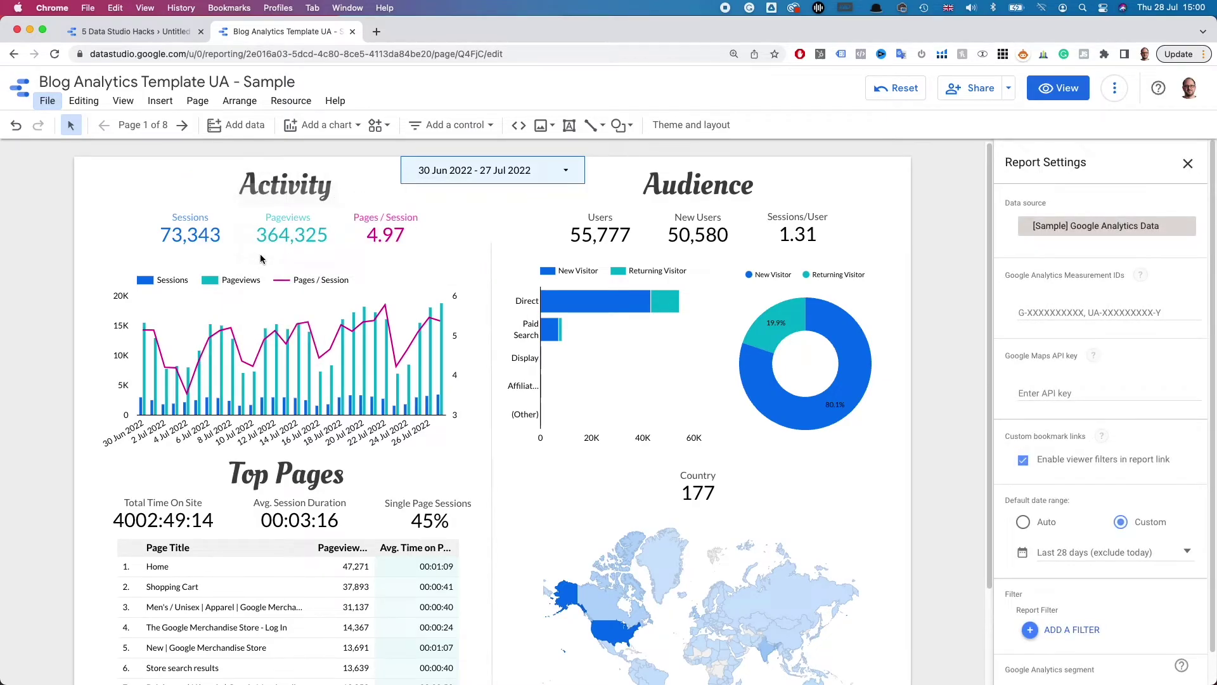
Step: Look at the report-level filters and the Google Analytics segments that can be applied to the whole report
scroll(1151, 453, "down", 1)
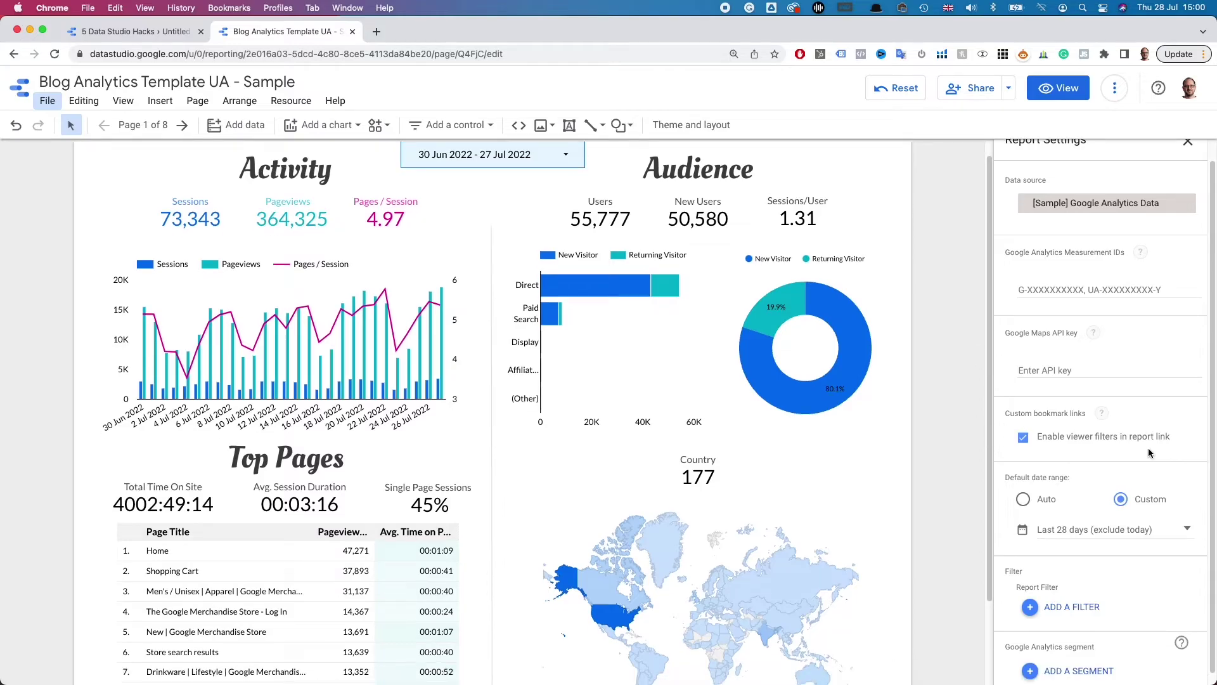
left_click(1080, 598)
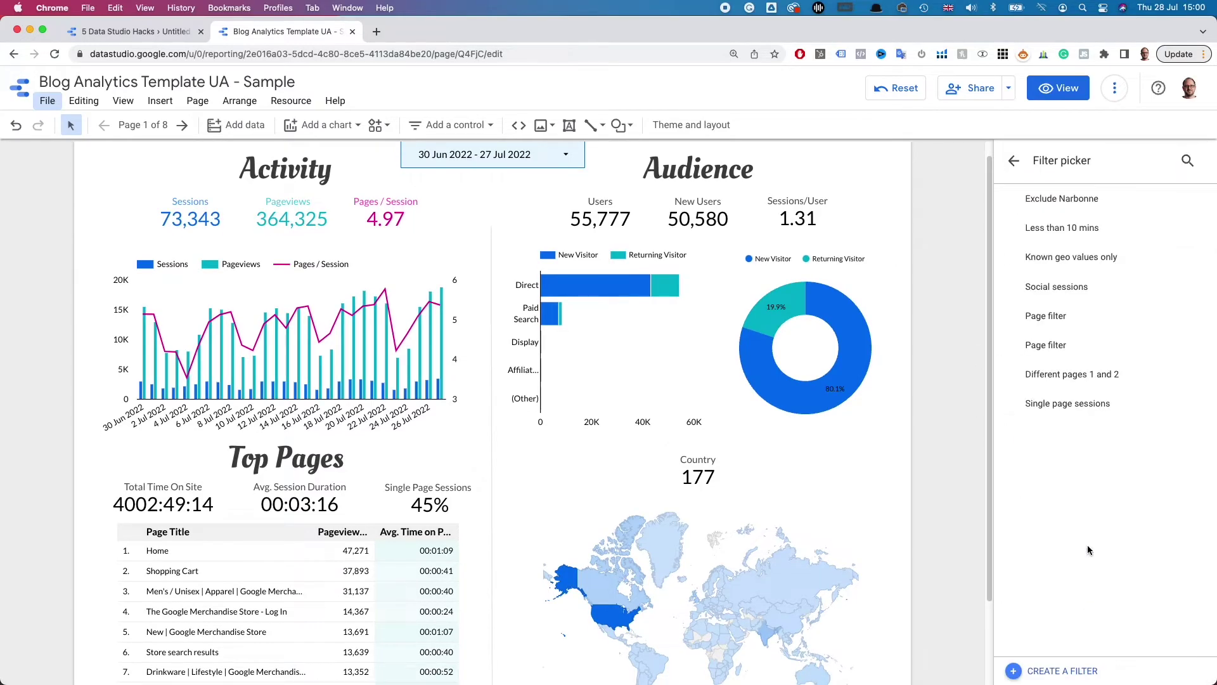
left_click(1016, 161)
left_click(1079, 662)
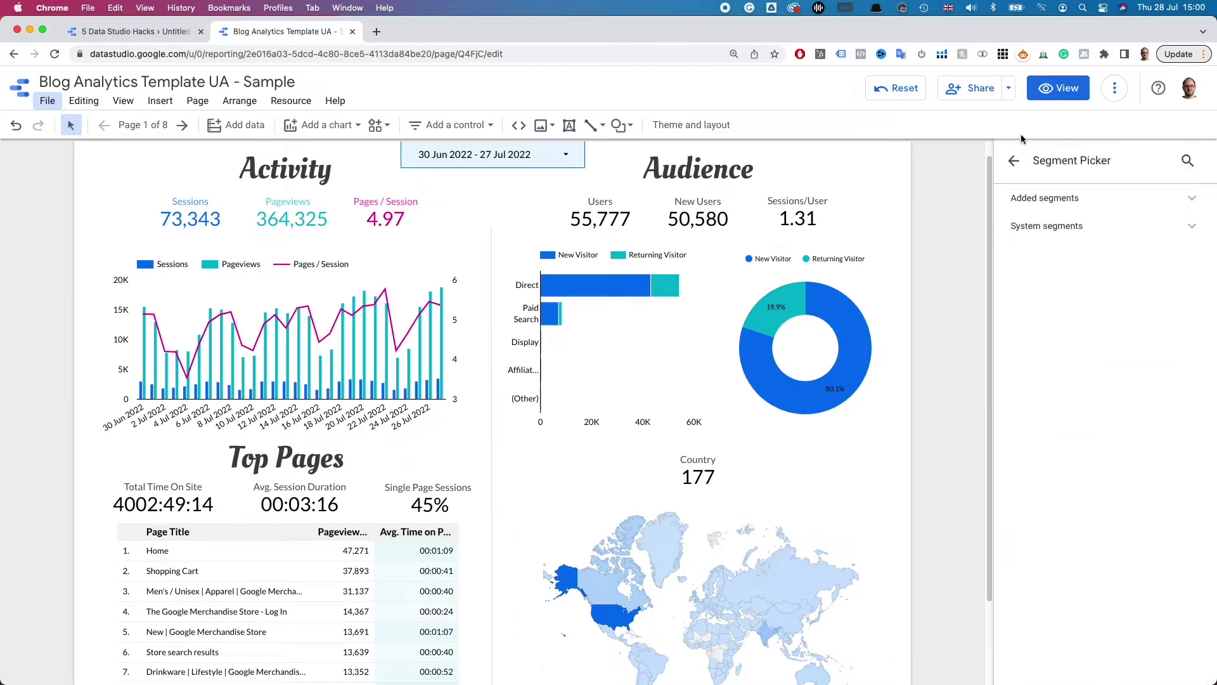
left_click(1015, 162)
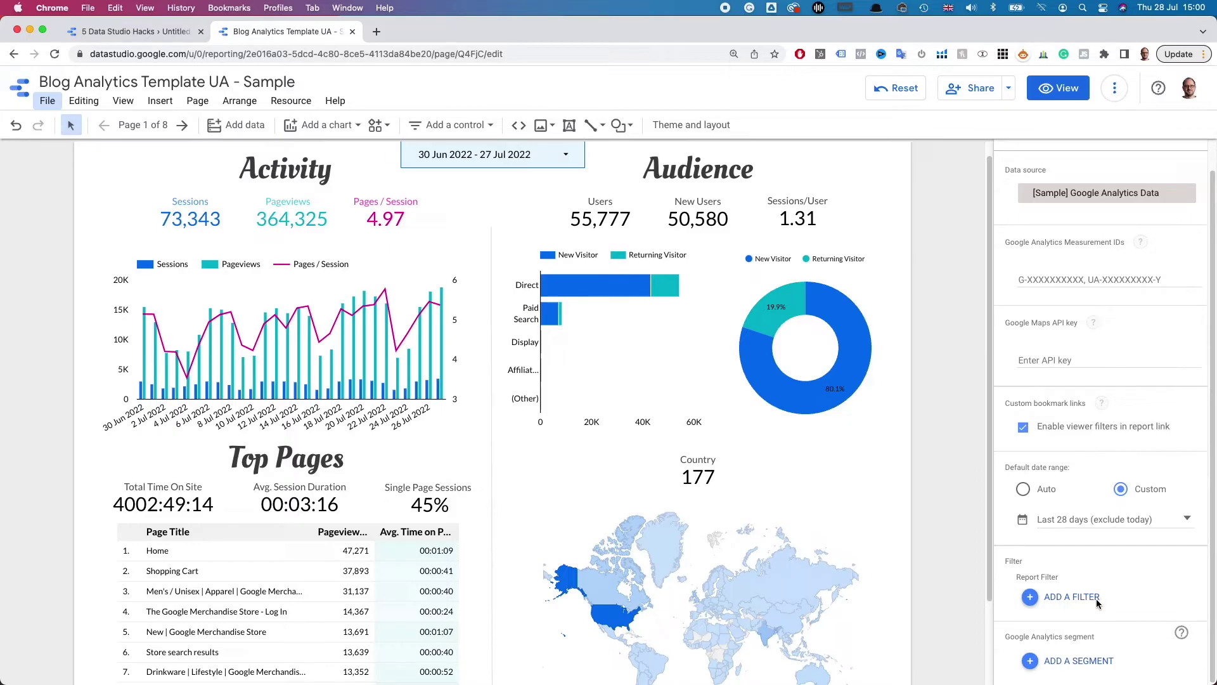
Step: Set the report's custom default date range to Last 14 days
left_click(1183, 519)
left_click(1136, 407)
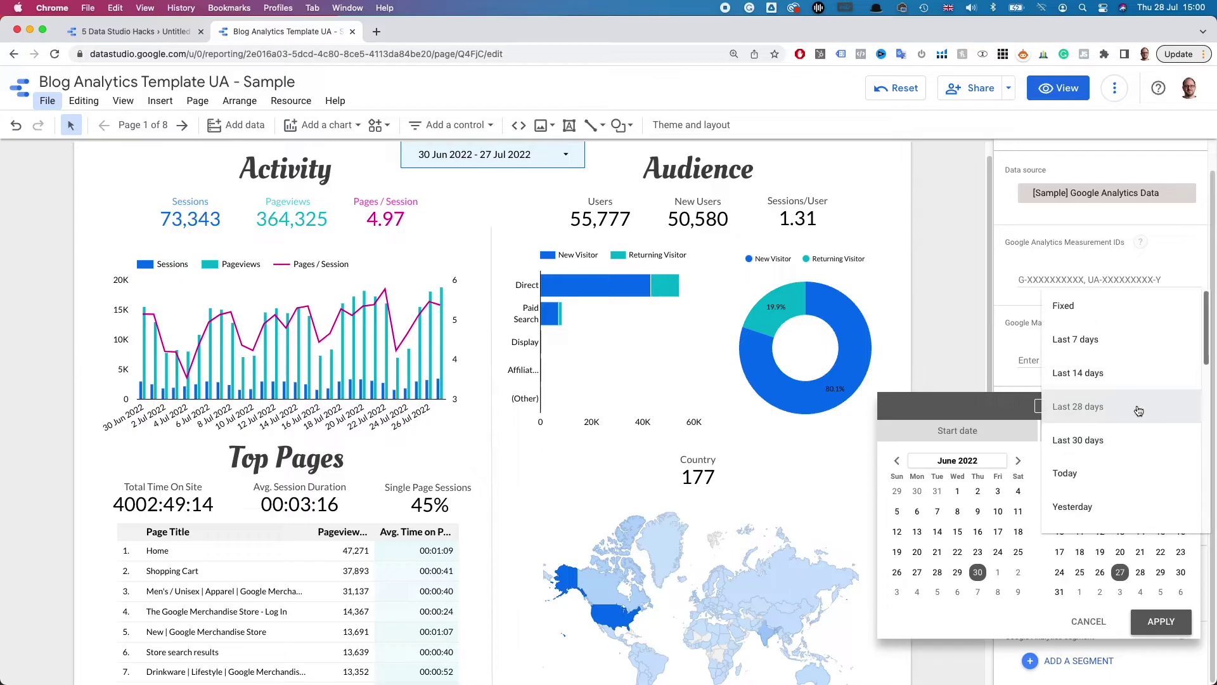
left_click(1119, 377)
left_click(1171, 621)
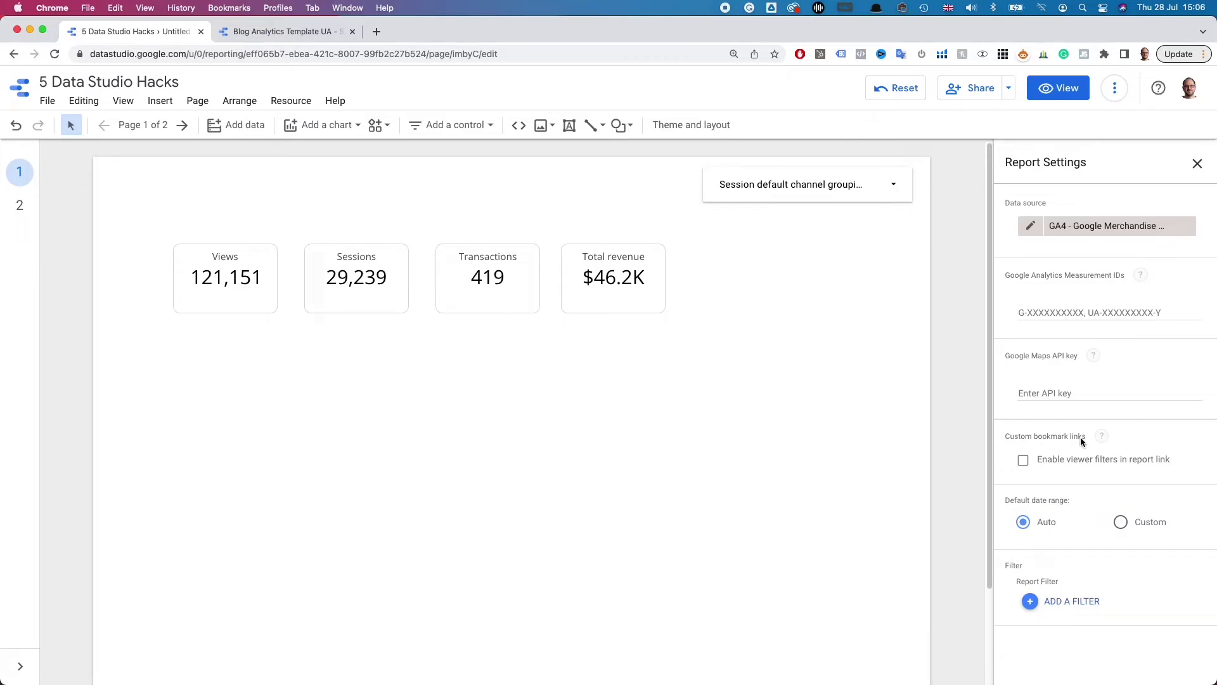
Step: Enable viewer filters in the report link and filter the viewed report's session default channel grouping to Direct only
left_click(1025, 459)
left_click(1061, 88)
left_click(998, 163)
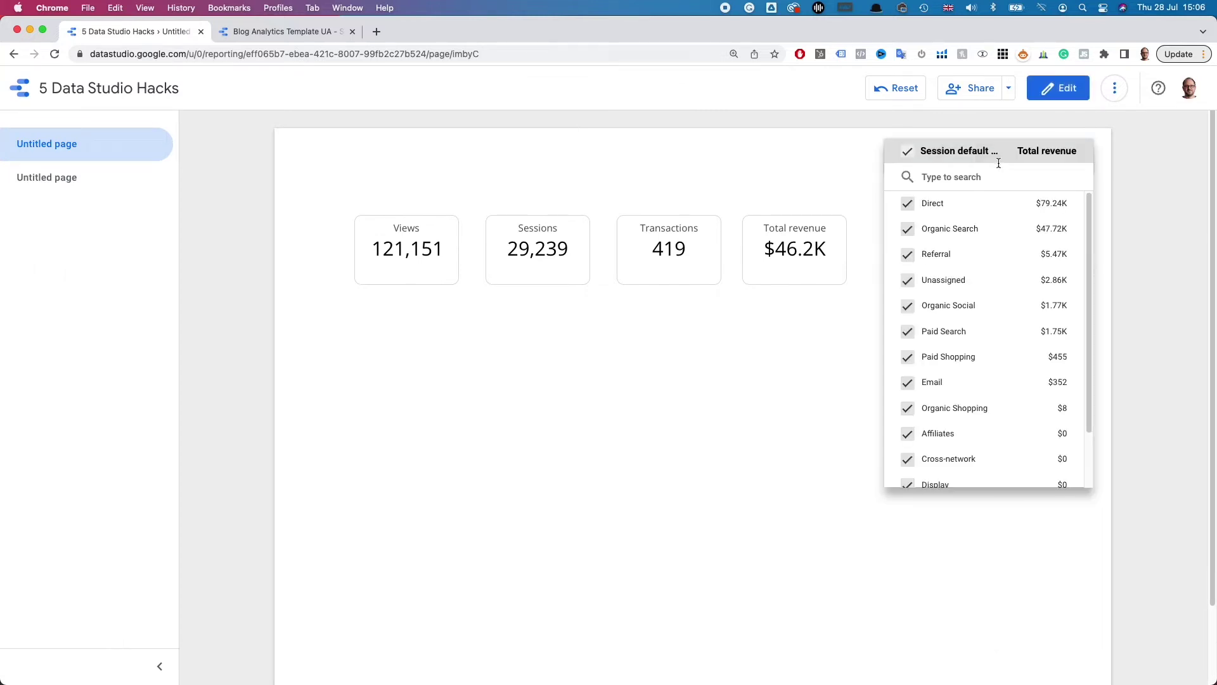
left_click(1043, 203)
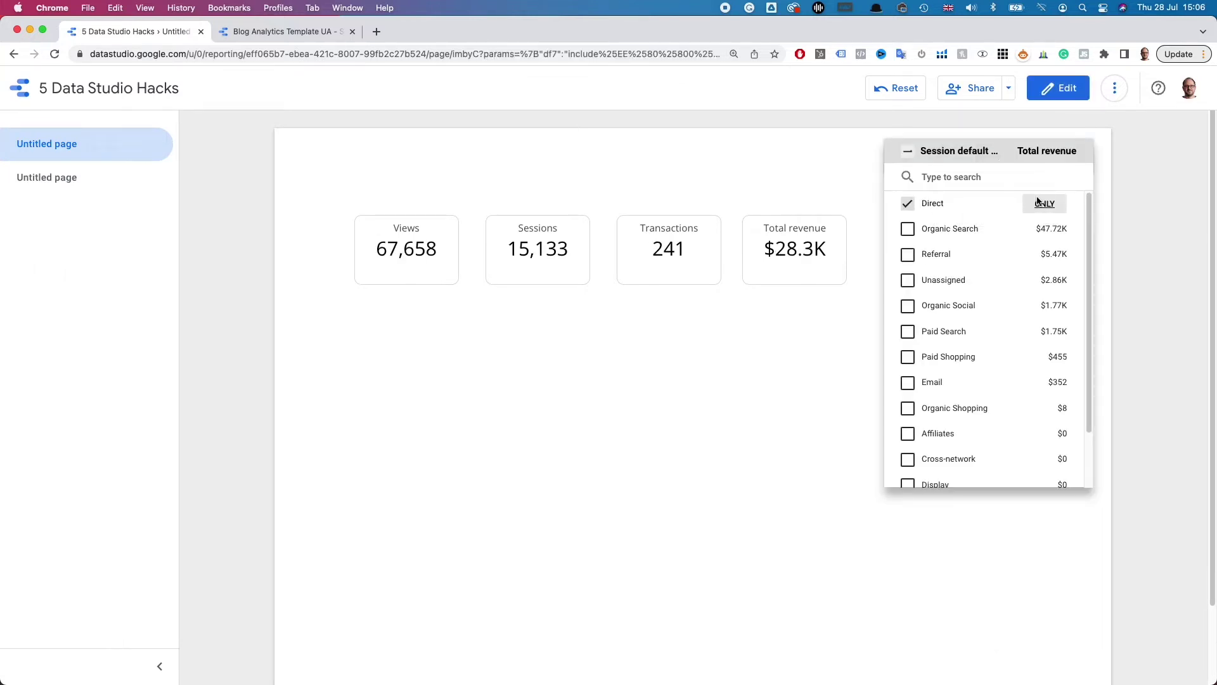
left_click(758, 171)
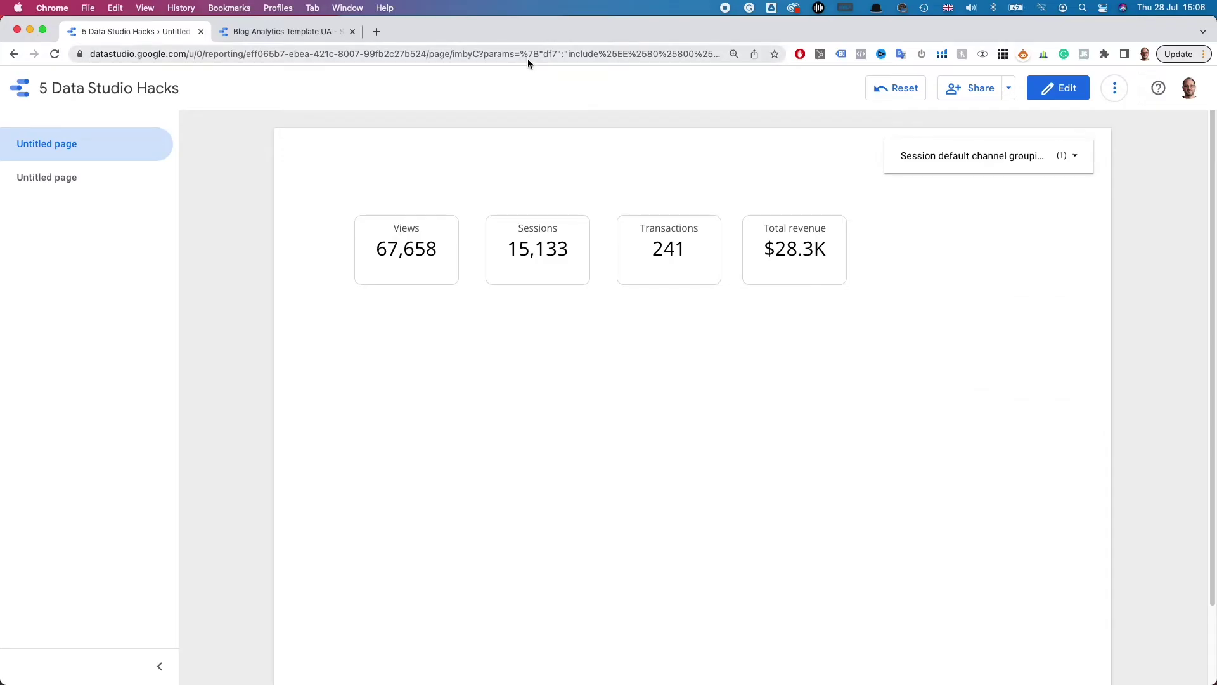
Step: Open the filtered report's link in a new browser tab and check the channel grouping selection there
left_click(492, 56)
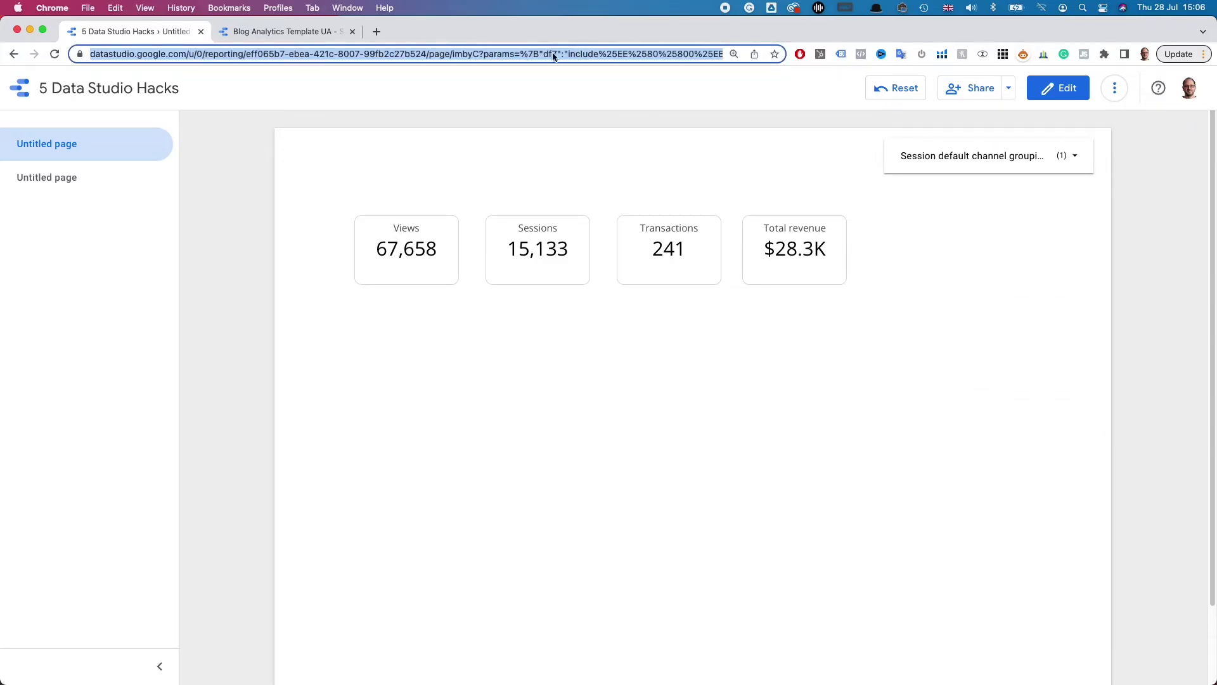
key("super+c")
key("super+t")
key("super+v")
key("Return")
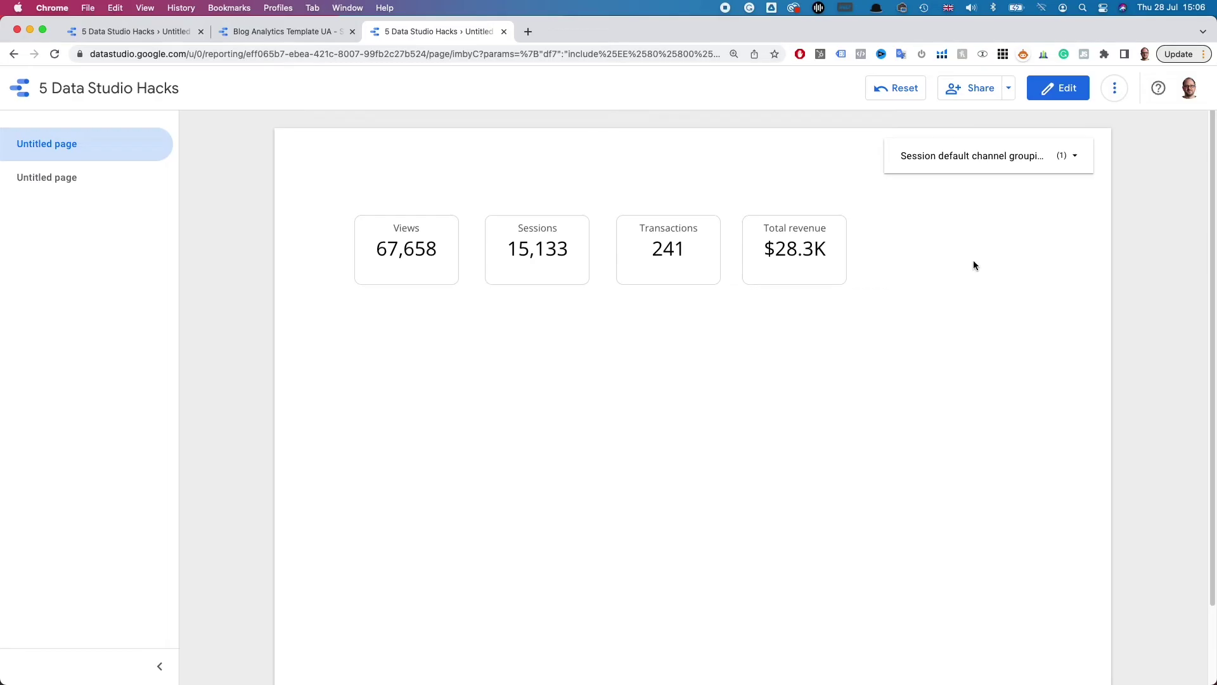
left_click(1075, 155)
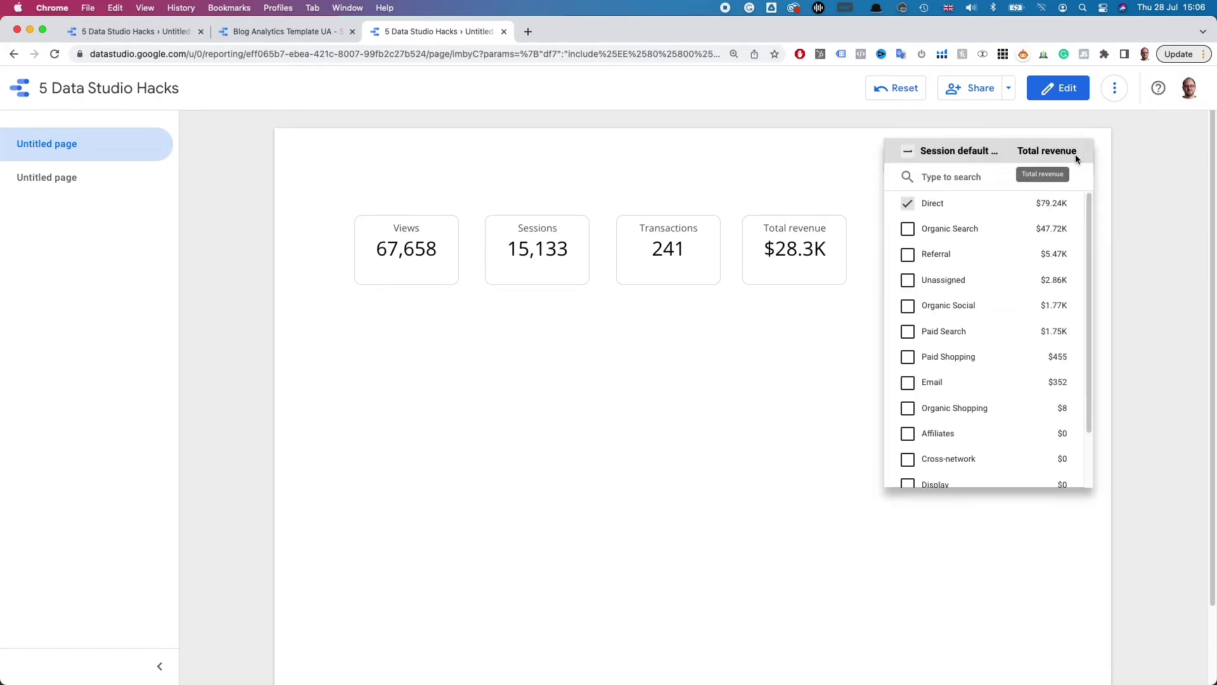
left_click(792, 166)
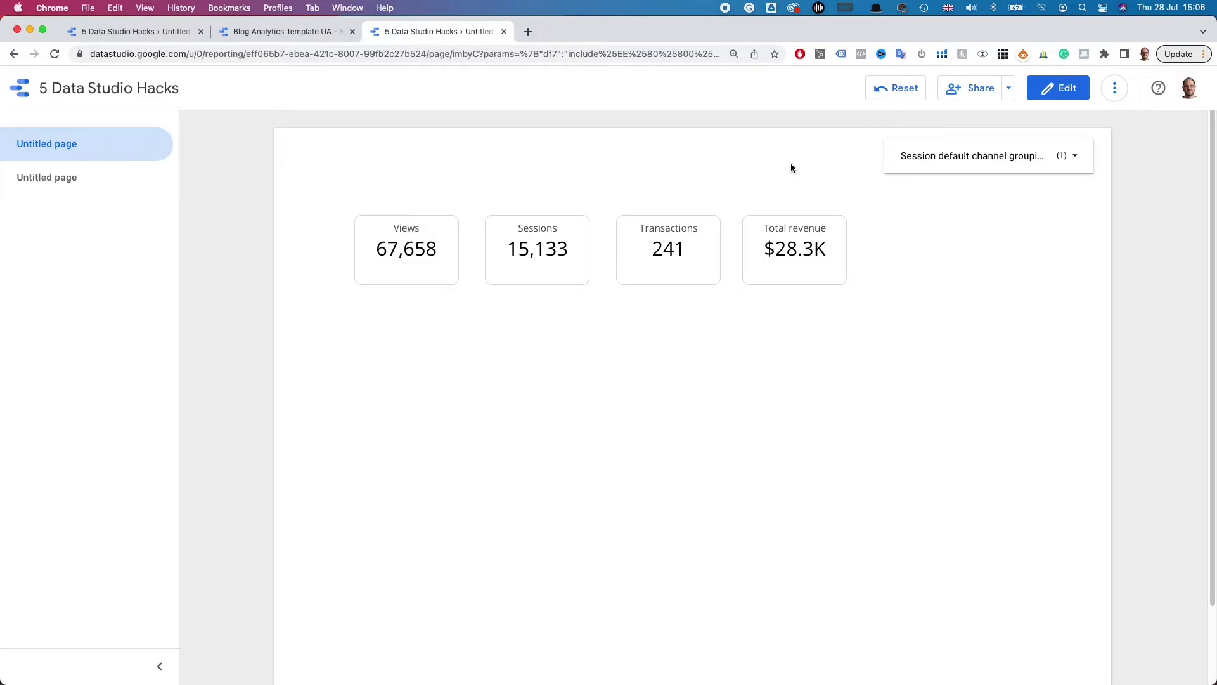
Step: Clear the Direct-only selection in the session default channel grouping filter
left_click(964, 155)
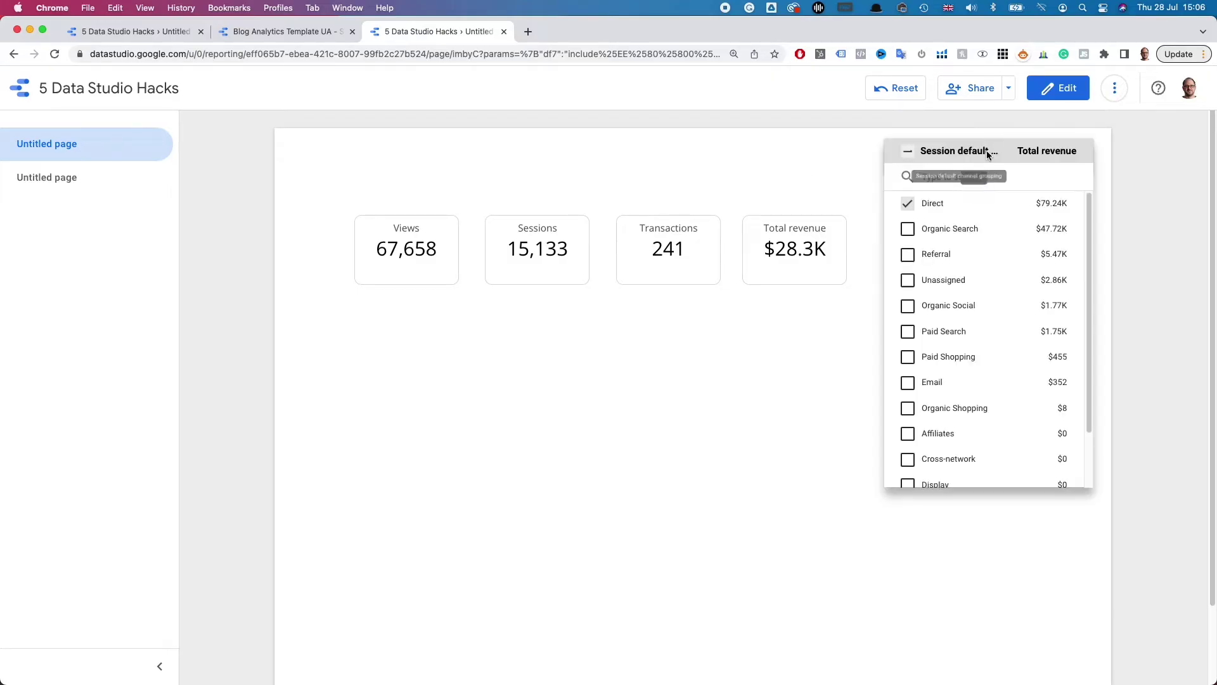
left_click(908, 204)
left_click(786, 177)
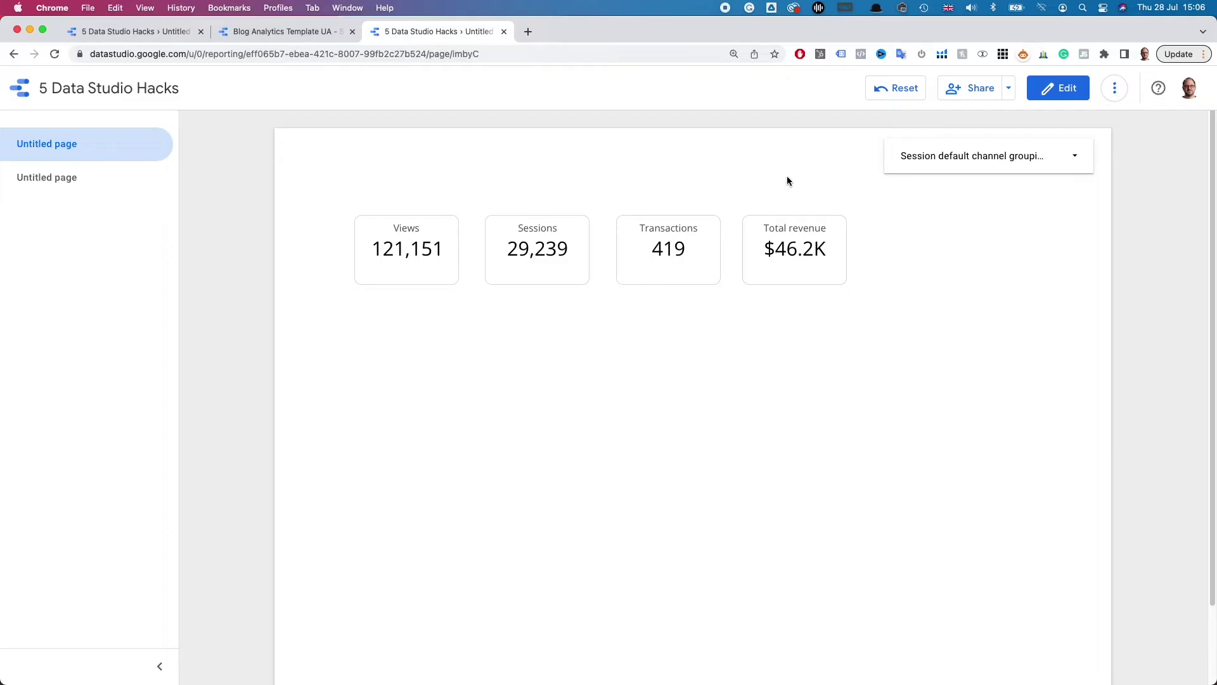
Step: View the Google Analytics Measurement IDs setting and its help text in the report settings
mouse_move(733, 172)
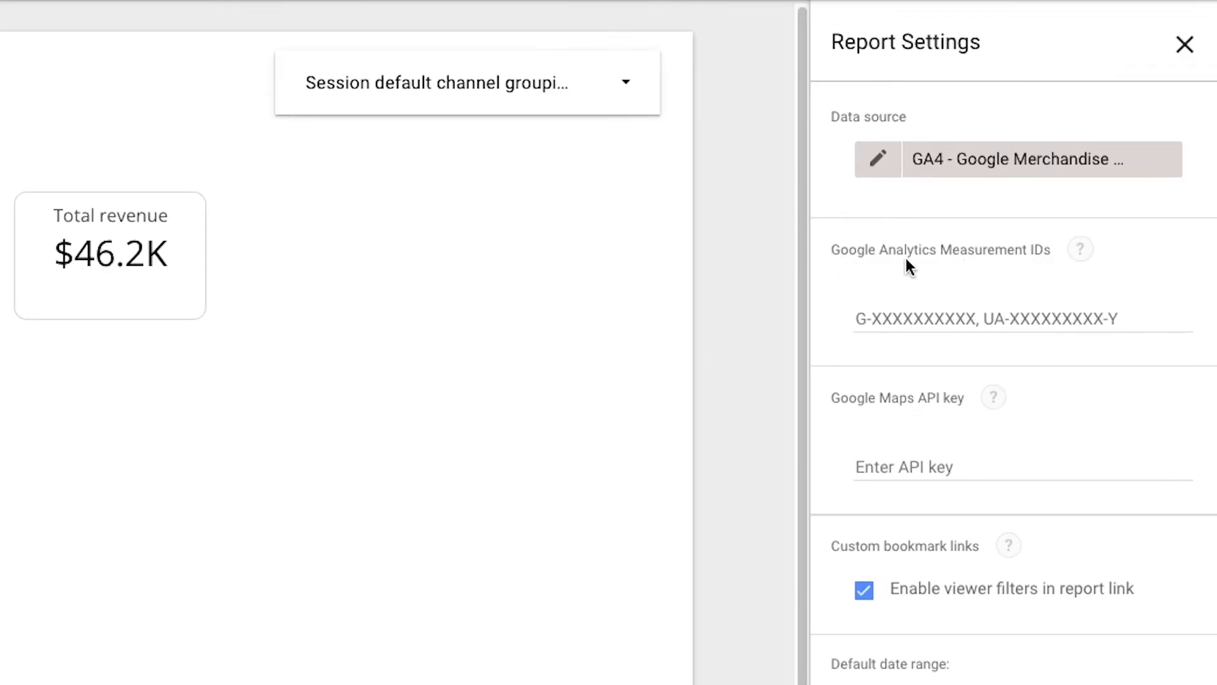
left_click(1039, 322)
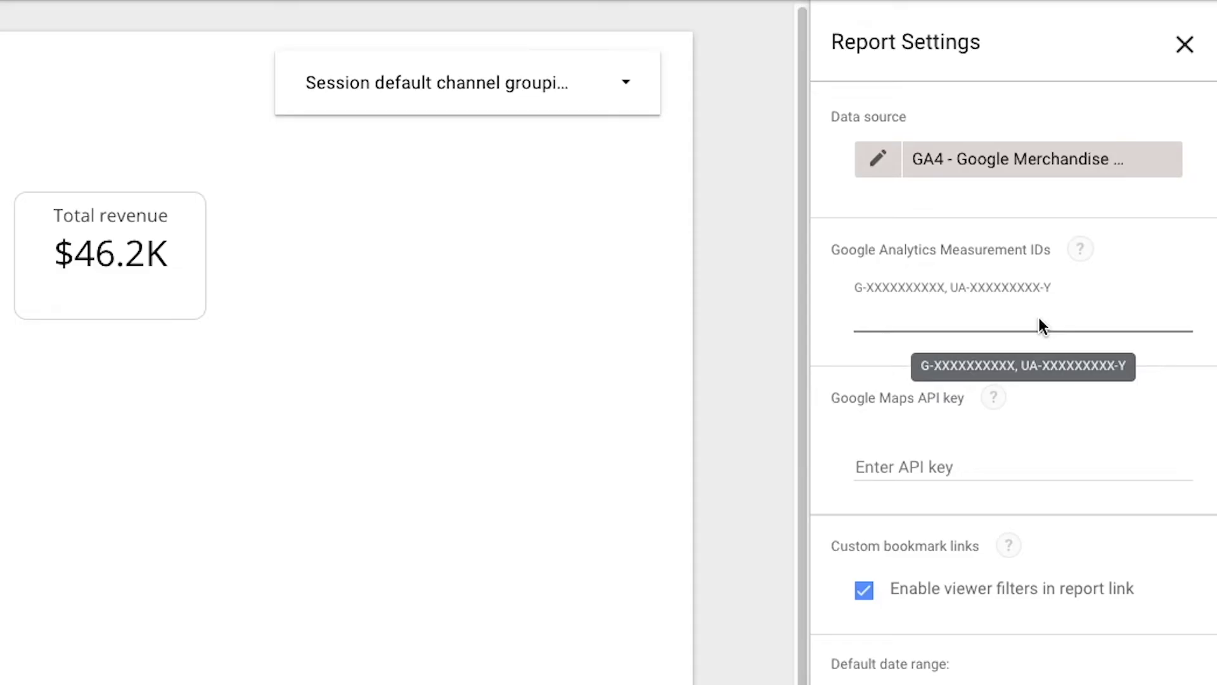
mouse_move(1081, 253)
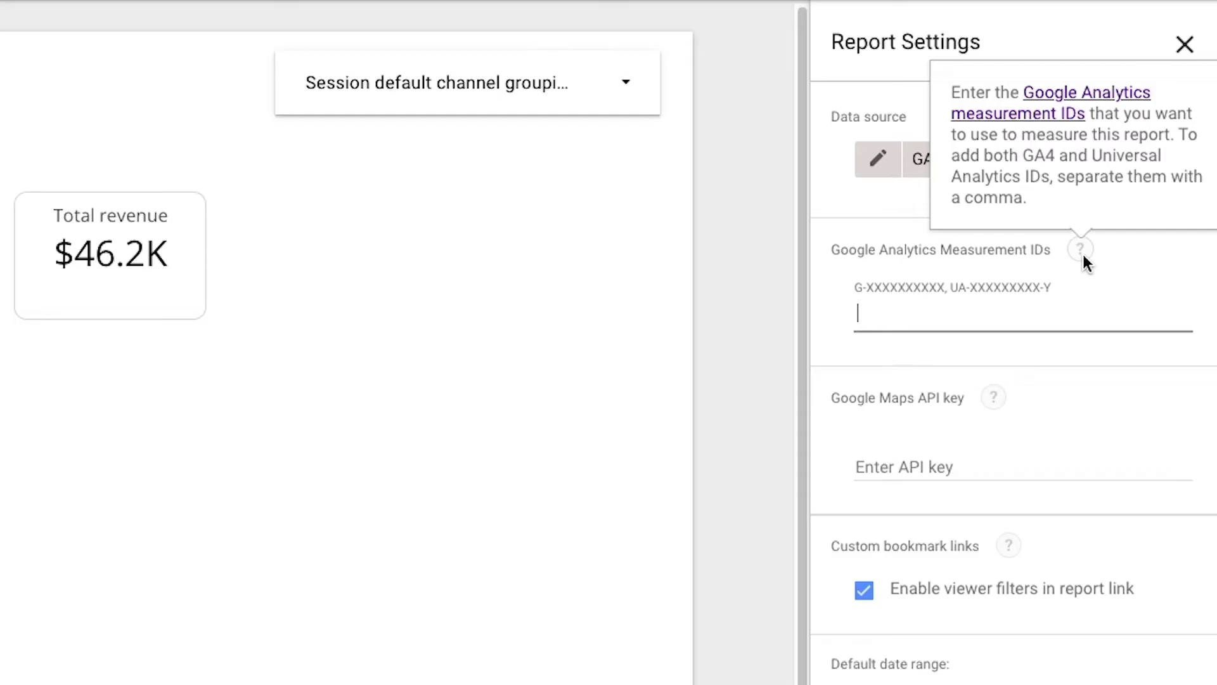
Step: Close the report settings and open the current page settings
left_click(403, 400)
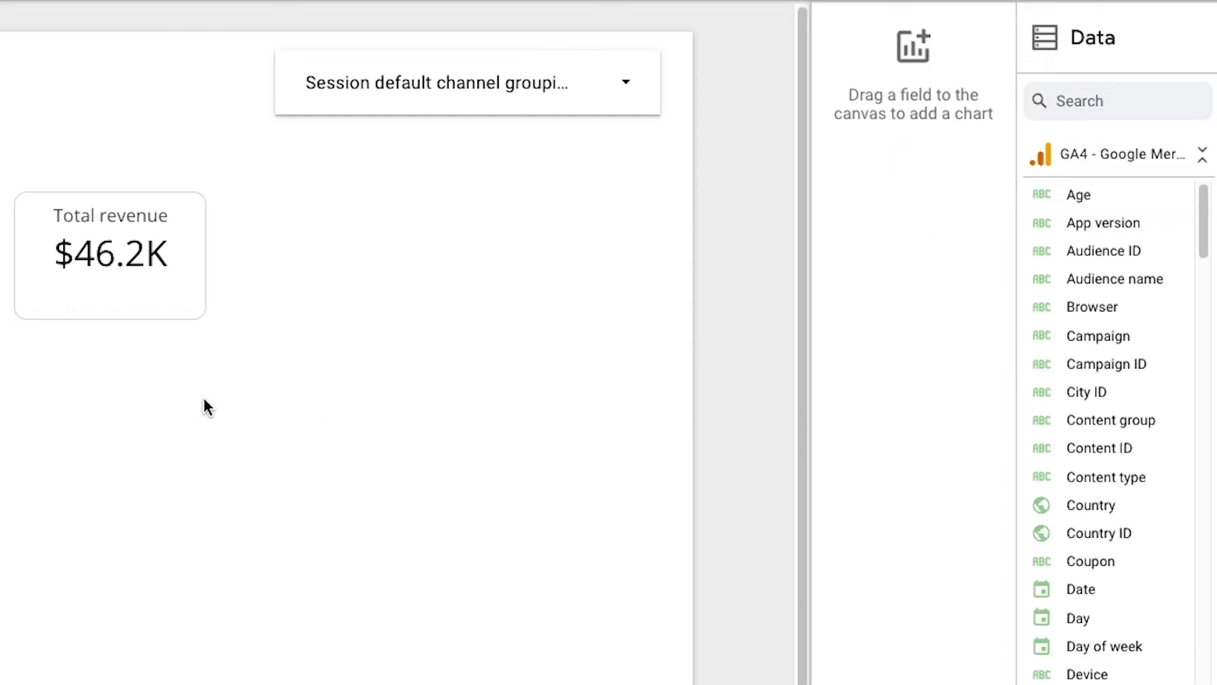
right_click(205, 405)
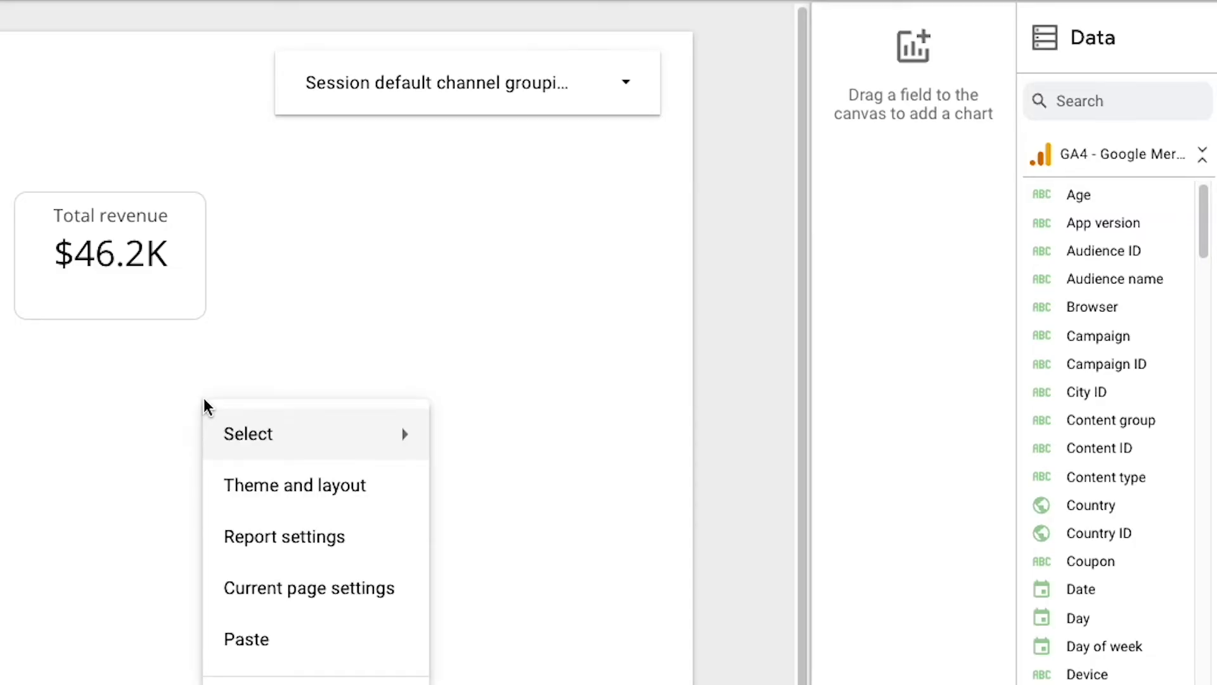
left_click(393, 589)
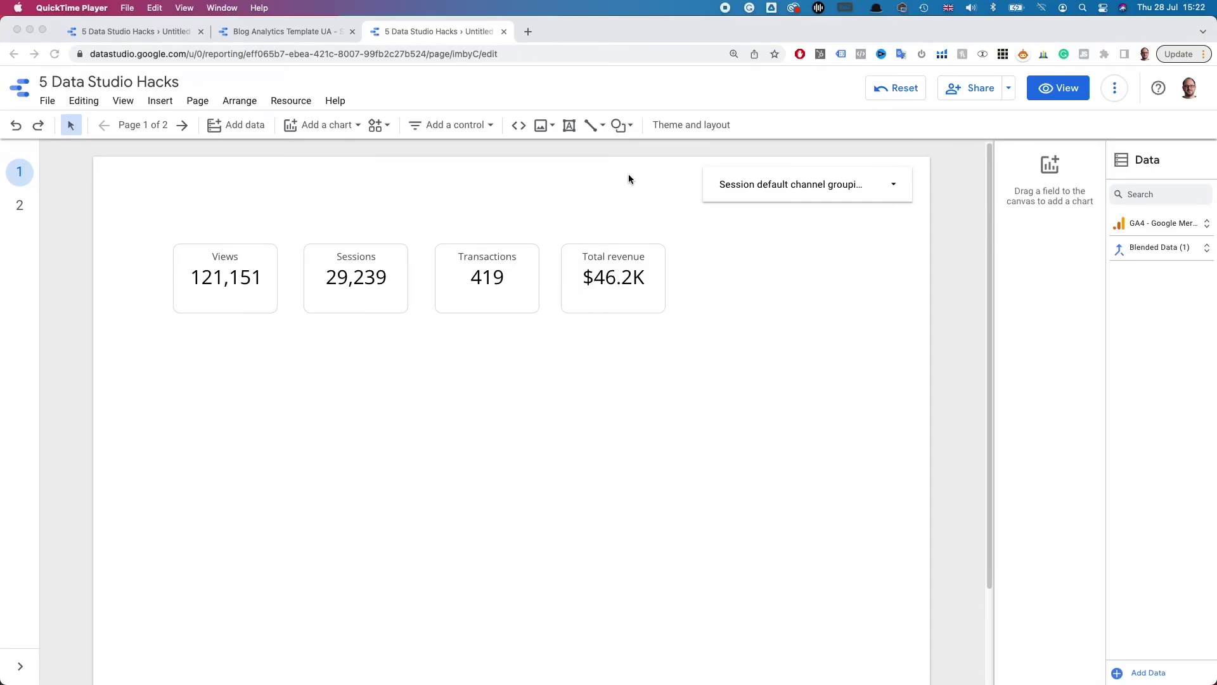
Step: Draw a header rectangle spanning the full width of the first page, above the scorecards
left_click(625, 120)
left_click(625, 120)
left_click(633, 147)
mouse_move(95, 157)
left_mouse_down()
mouse_move(245, 185)
mouse_move(930, 216)
left_mouse_up()
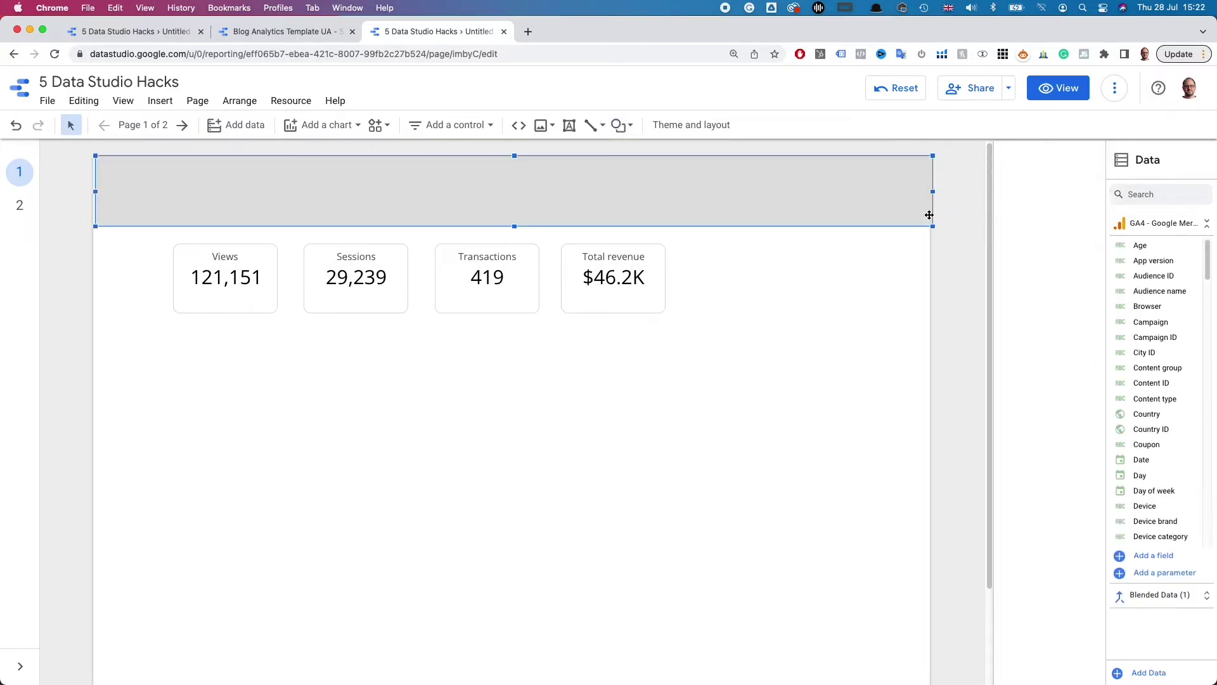
Step: Send the header rectangle behind the channel grouping control and fill it with green
key("super+shift+Down")
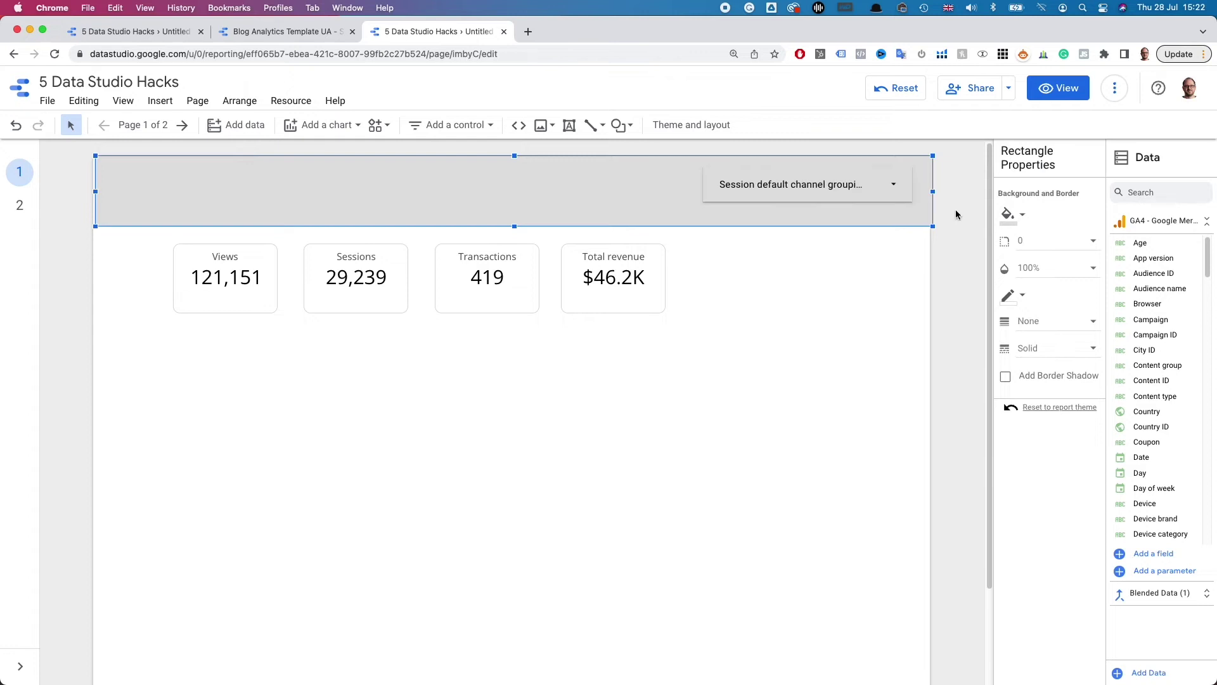
left_click(1027, 219)
left_click(891, 330)
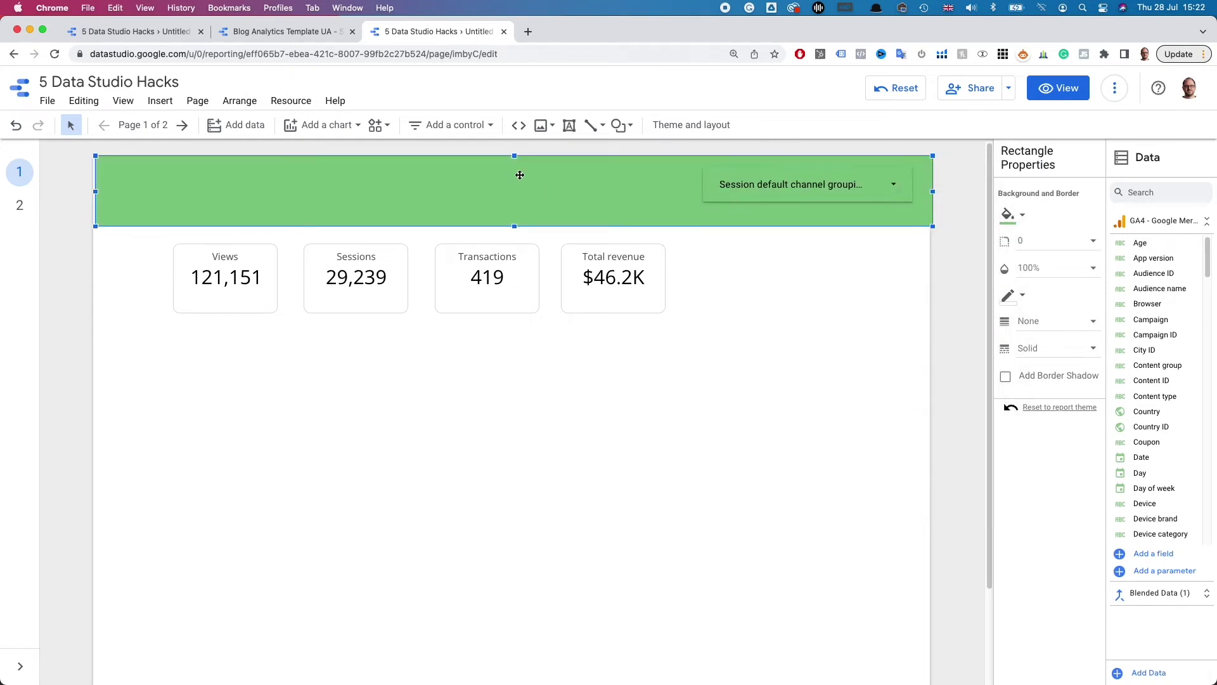
Step: Add a text box reading "GA Report" at the left end of the green header
left_click(568, 125)
left_click(127, 173)
left_click_drag(127, 173, 336, 209)
type("GA Report")
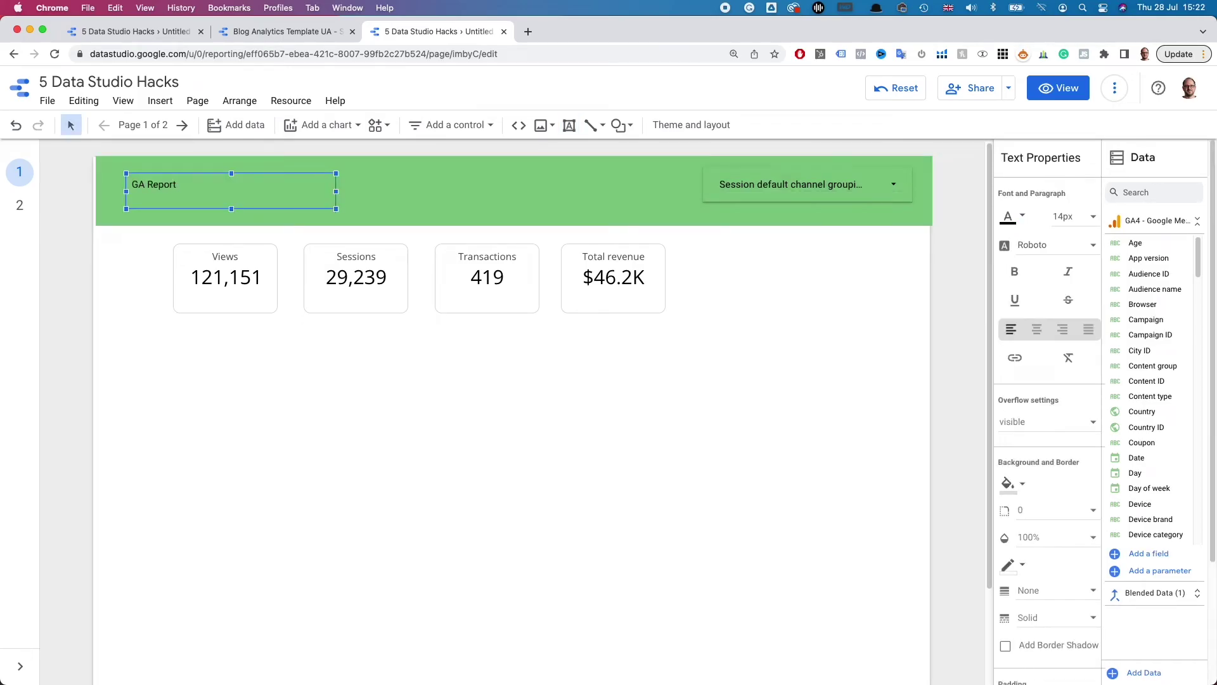
Step: Set the font size of the "GA Report" title to 44px
key("super+a")
left_click(1078, 216)
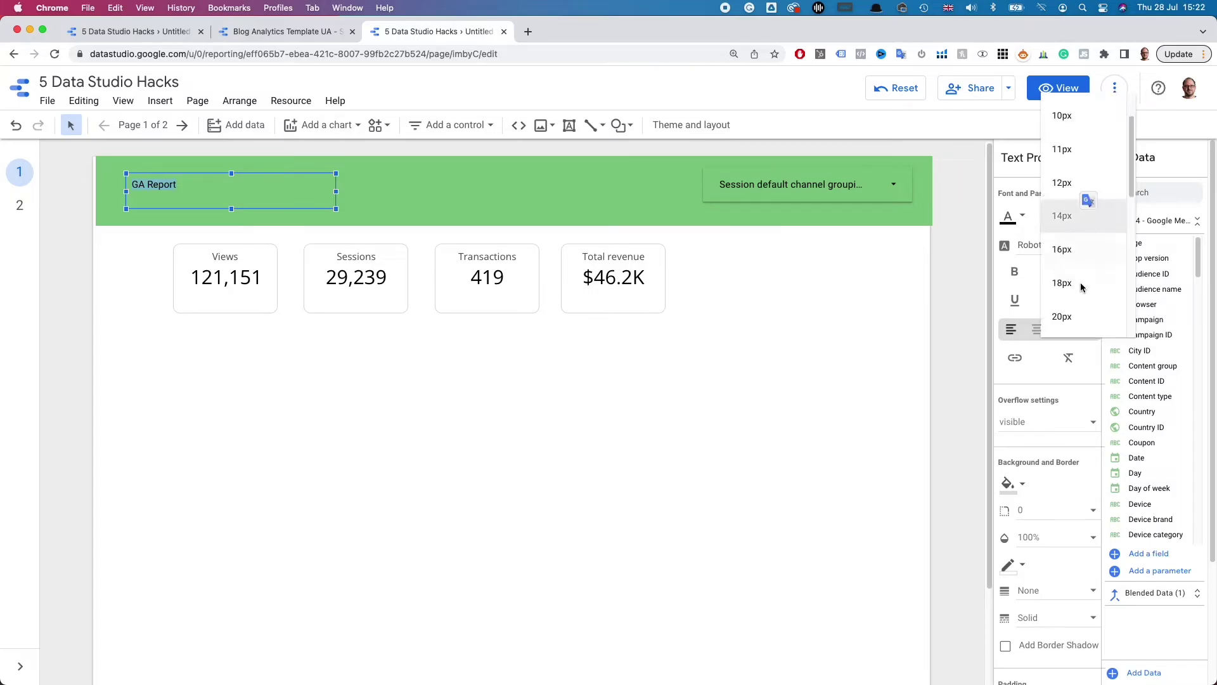
scroll(1078, 283, "down", 5)
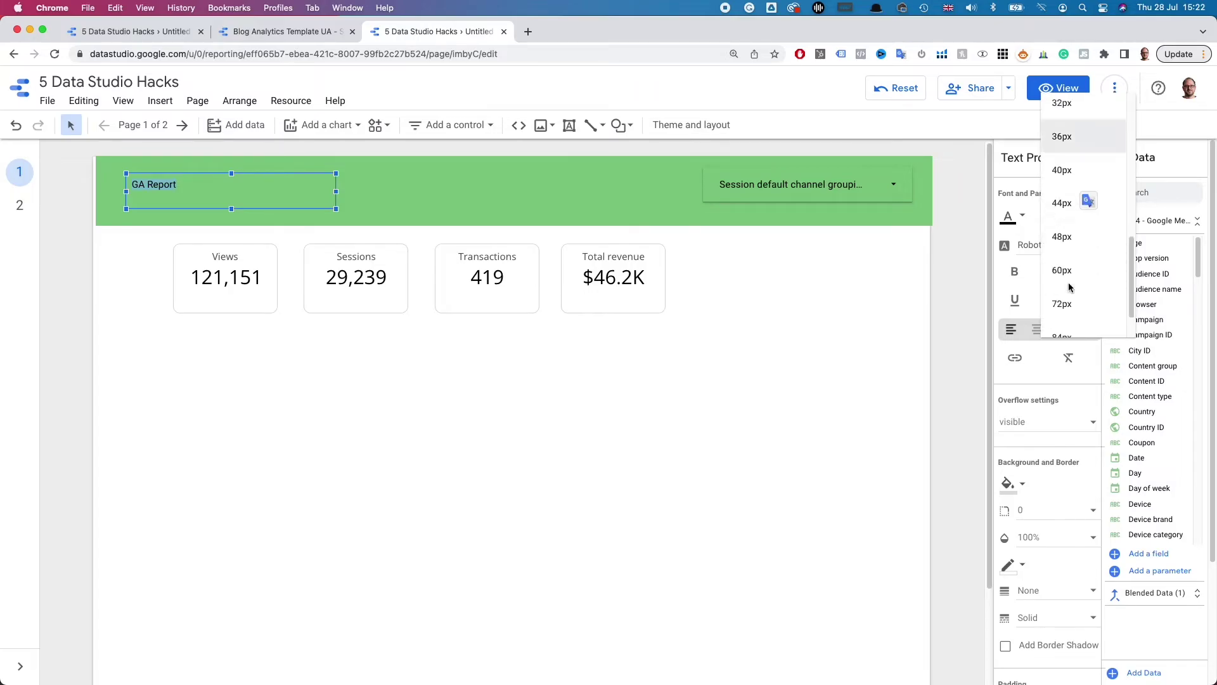
left_click(1062, 182)
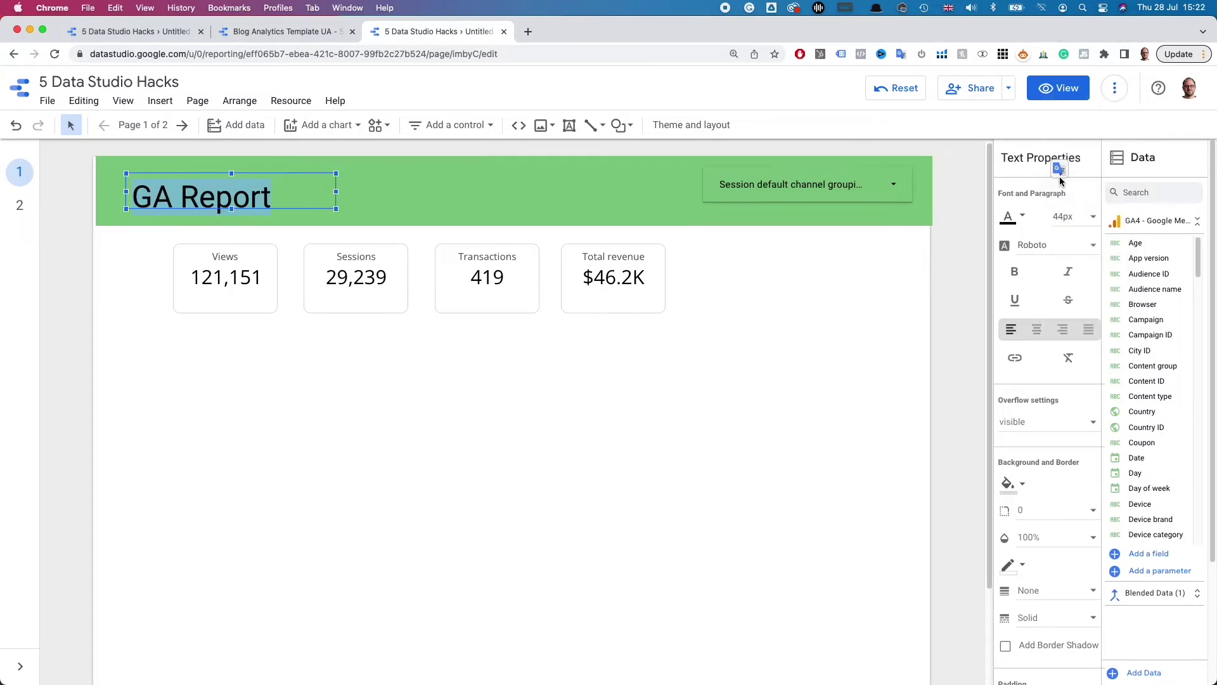
left_click(671, 386)
Step: Make the header rectangle, title and channel grouping control report-level, and show the report's third page to check the header
left_click_drag(71, 174, 823, 224)
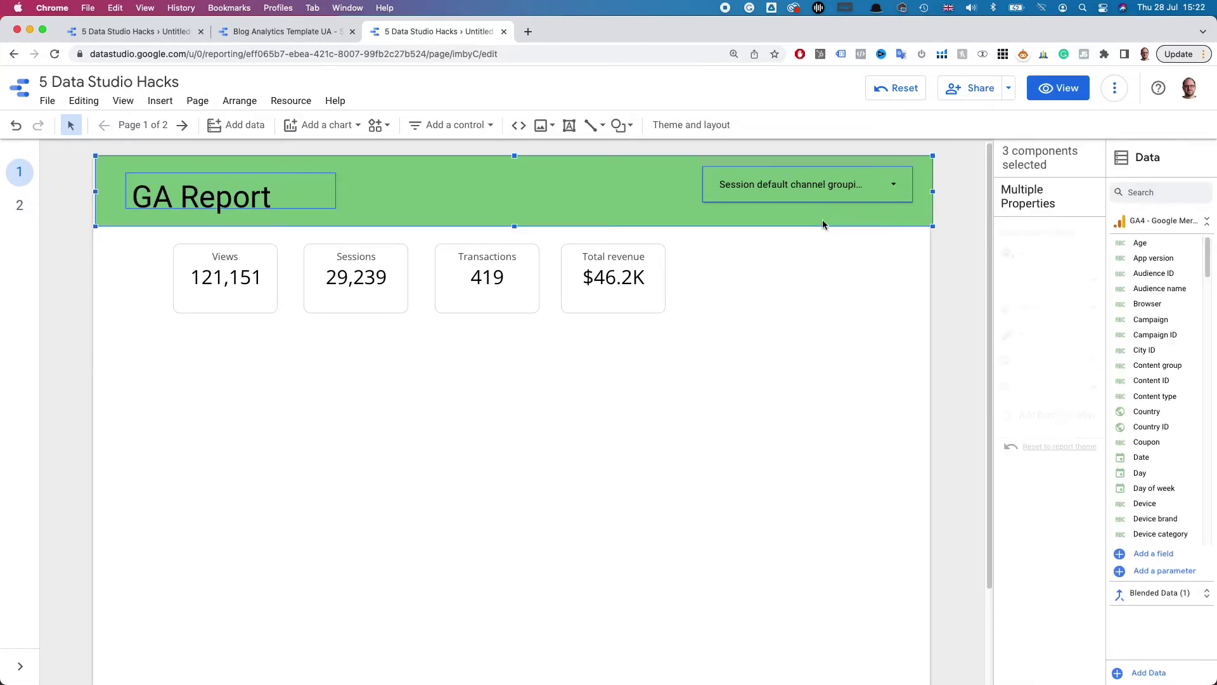
right_click(578, 183)
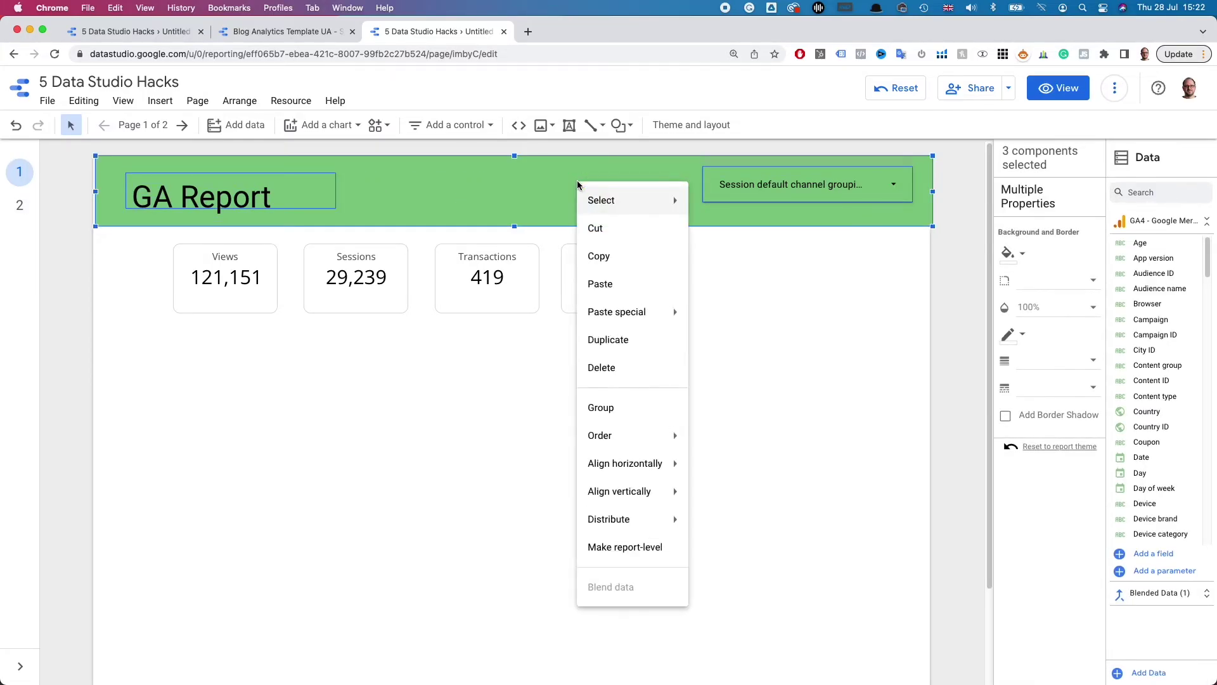
left_click(634, 557)
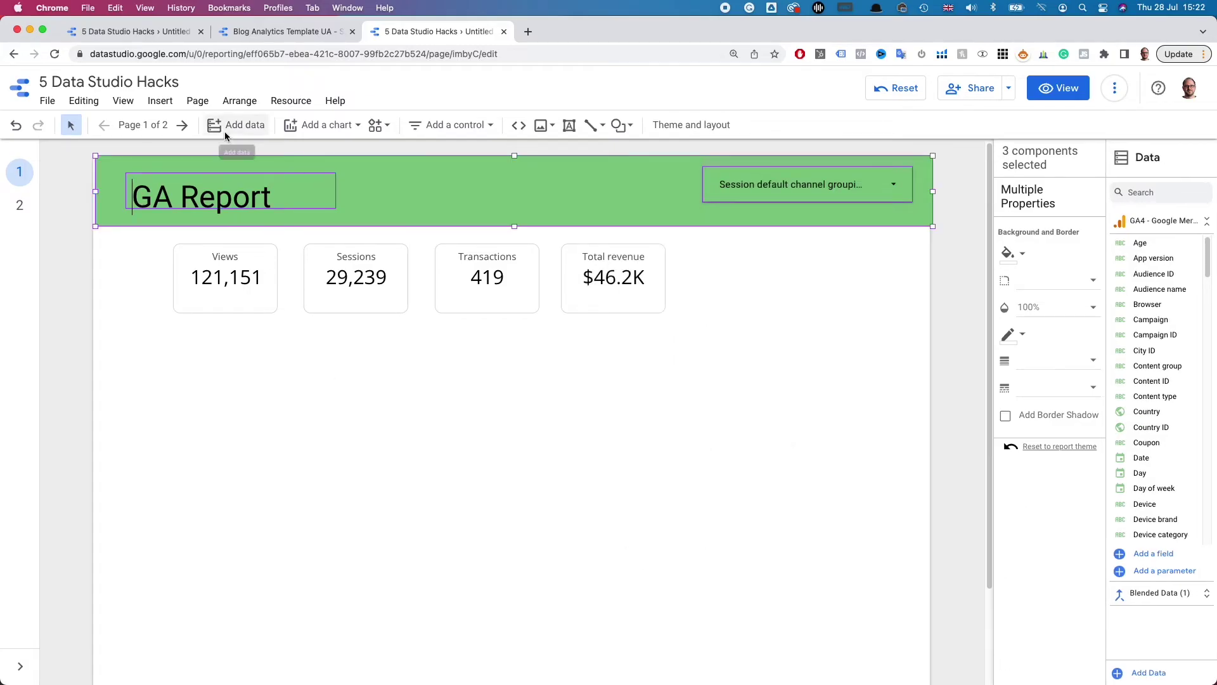
left_click(138, 125)
left_click(1105, 644)
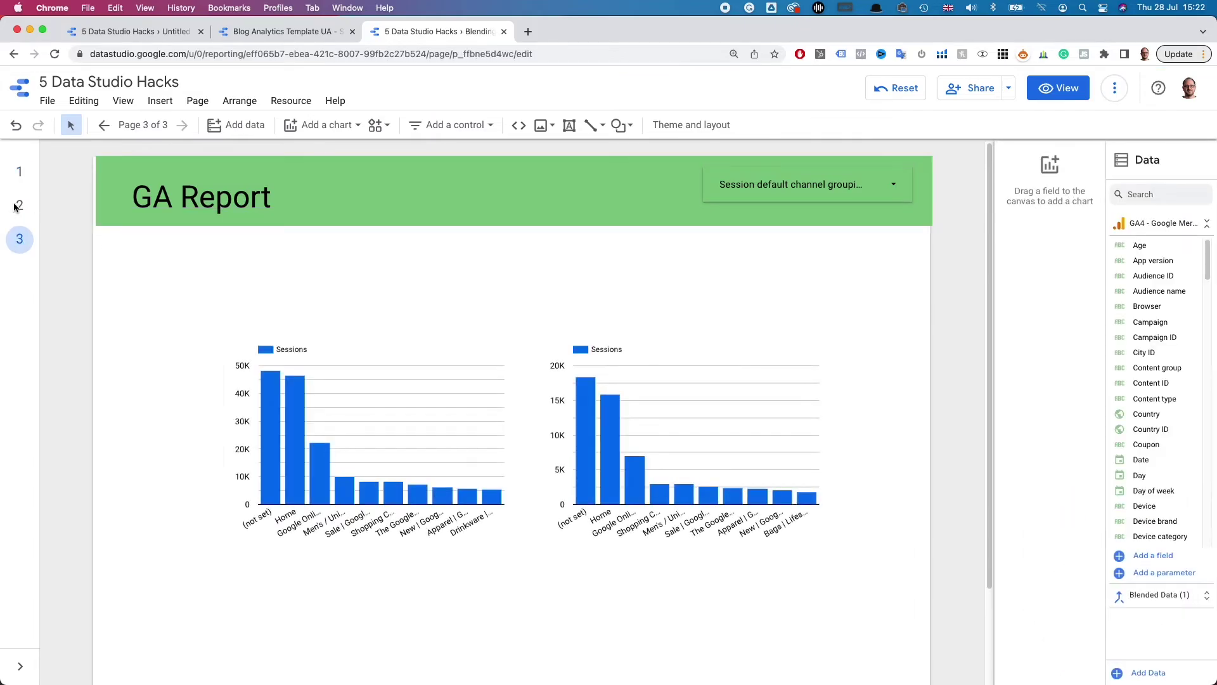
Step: Check the shared header on the report's second and first pages
left_click(16, 205)
left_click(20, 177)
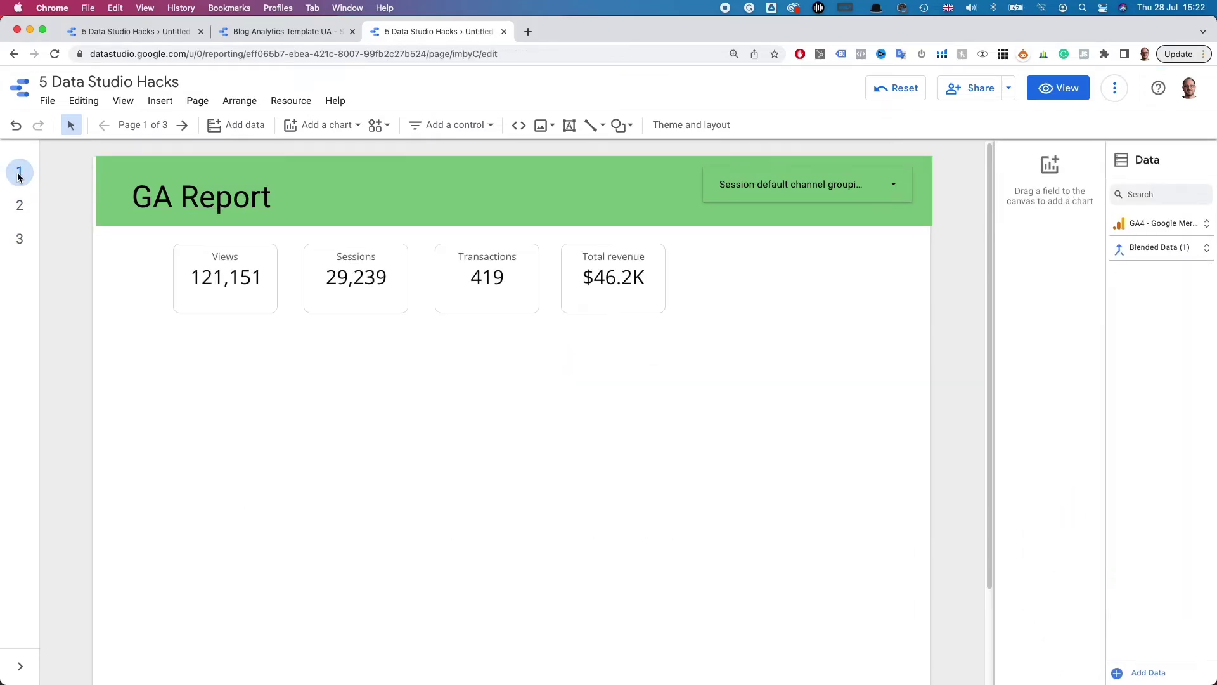
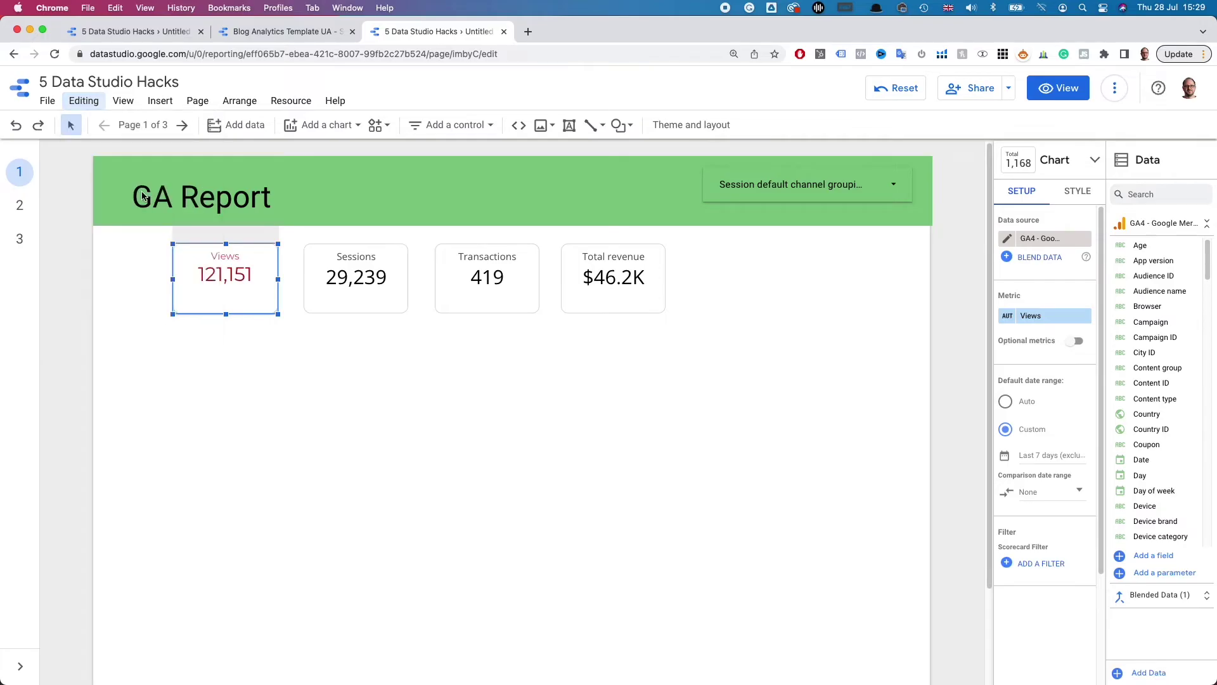
Step: Paste only the copied Views scorecard style onto the Sessions, Transactions and Total revenue scorecards
left_click_drag(348, 346, 633, 277)
left_click(84, 101)
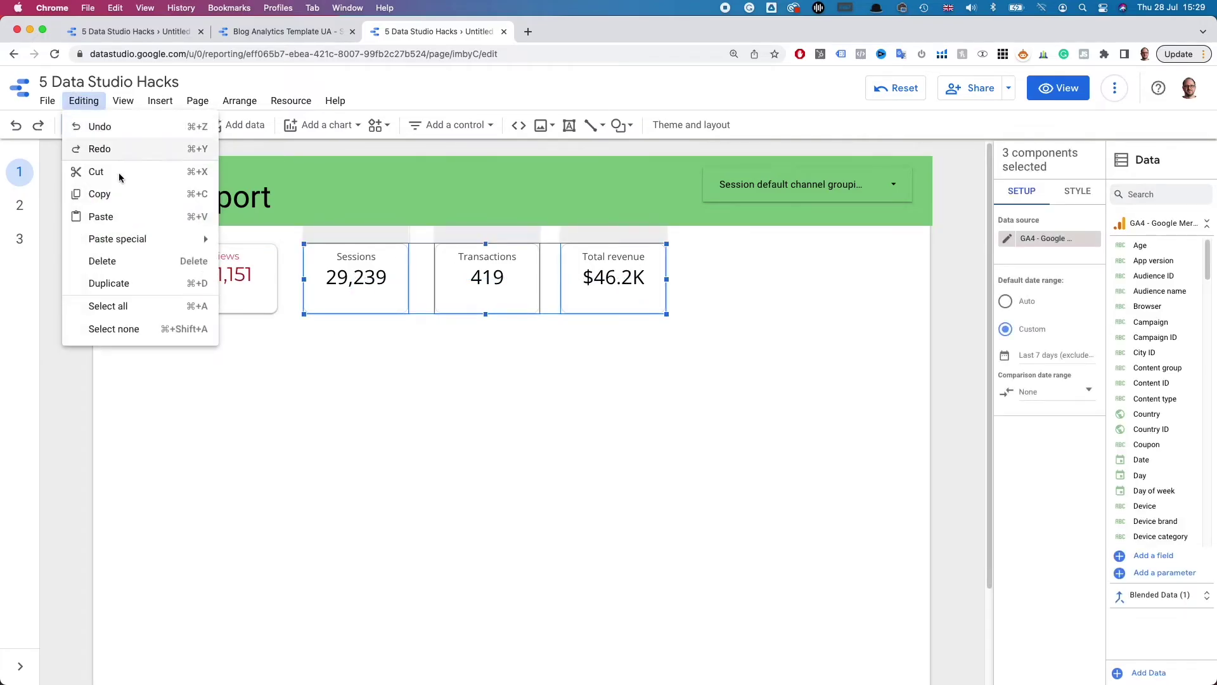
mouse_move(156, 246)
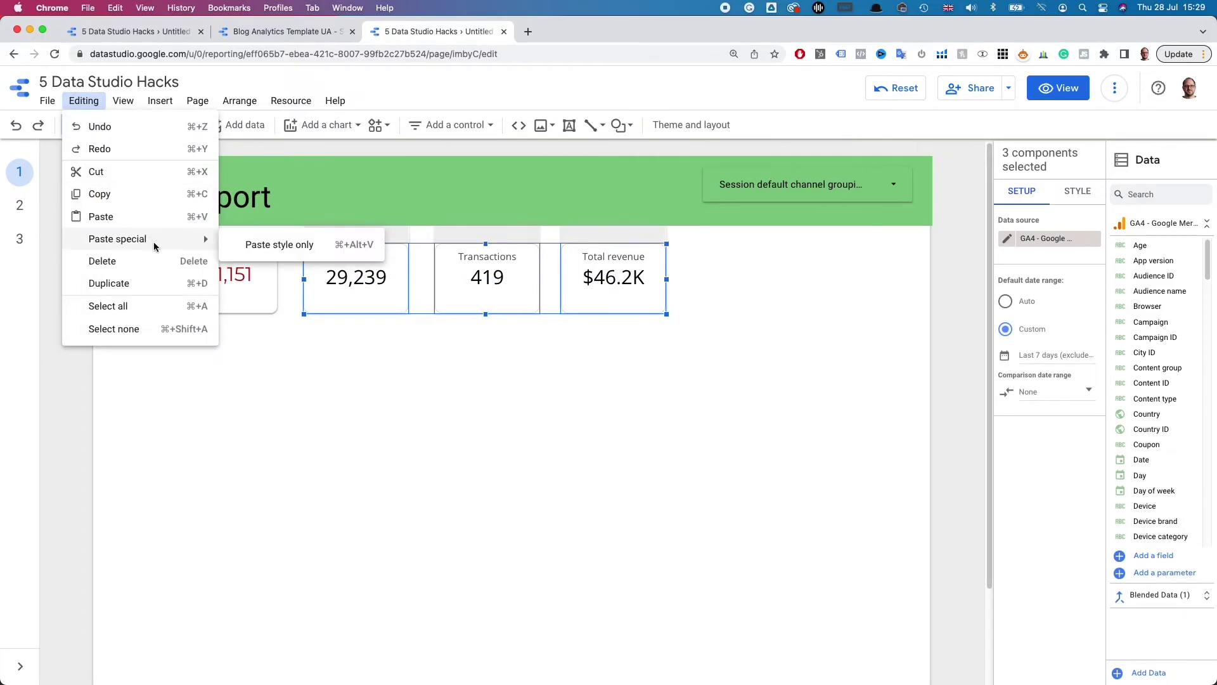
left_click(296, 246)
left_click(366, 382)
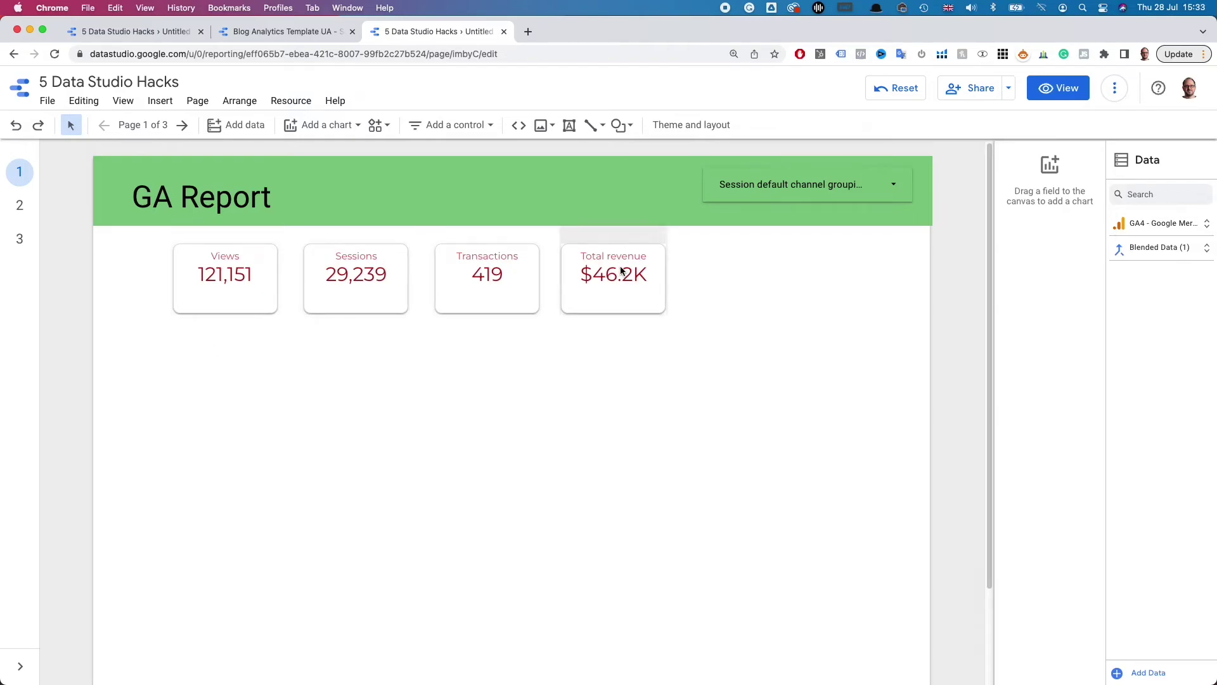
Step: Select all scorecards on the page and set their comparison date range to Previous period
left_click(206, 291)
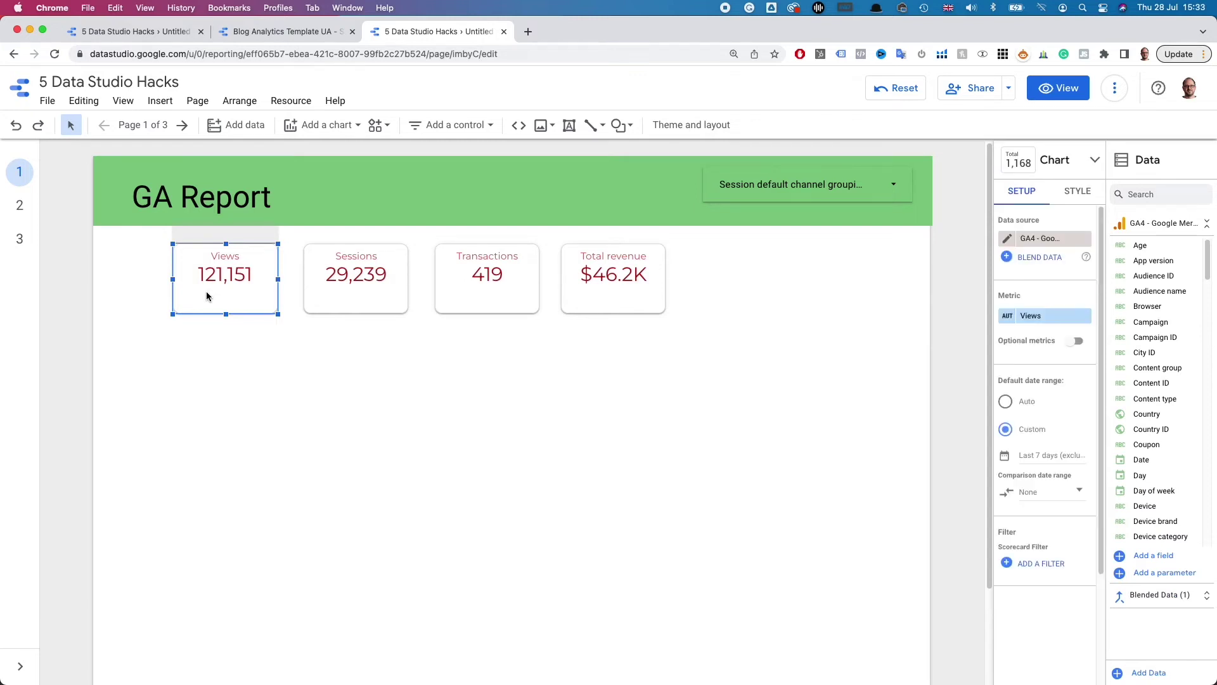
right_click(206, 295)
mouse_move(279, 311)
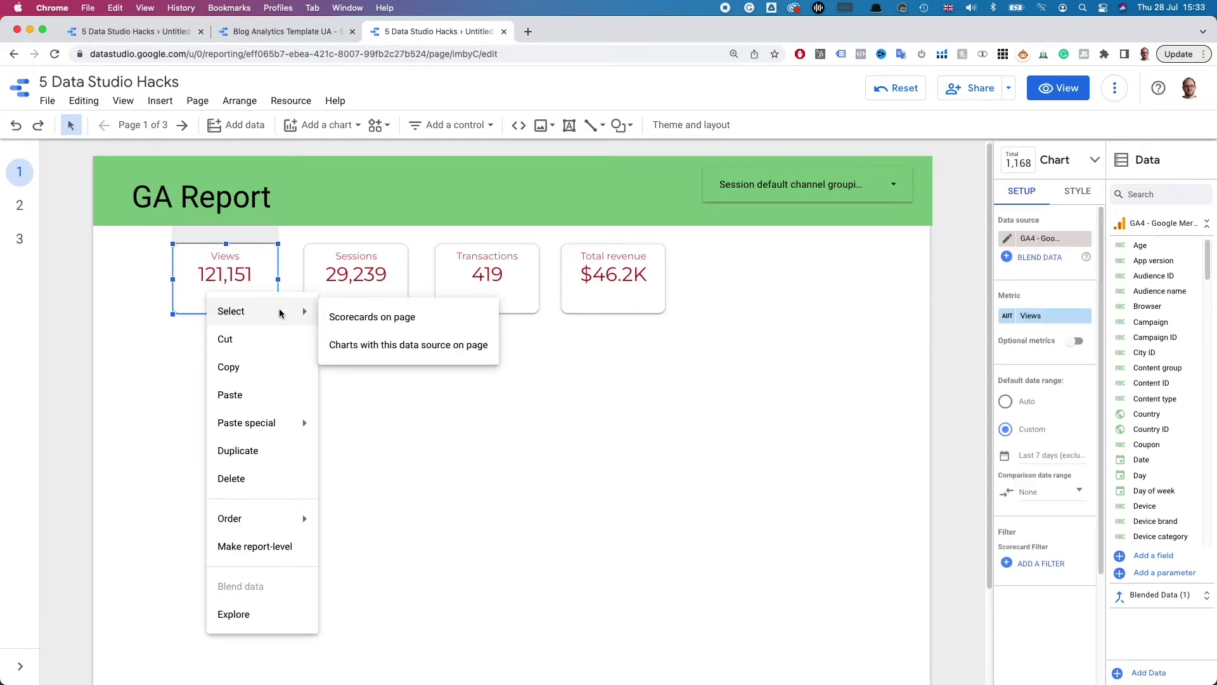
left_click(403, 317)
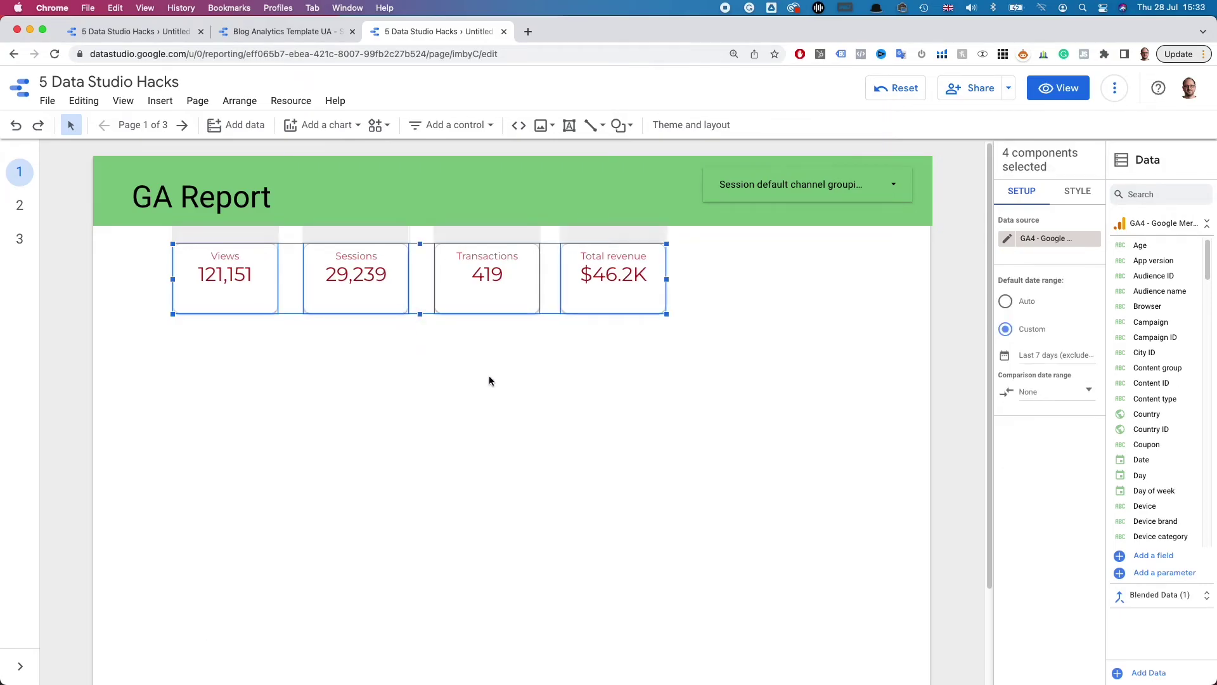
left_click(1089, 198)
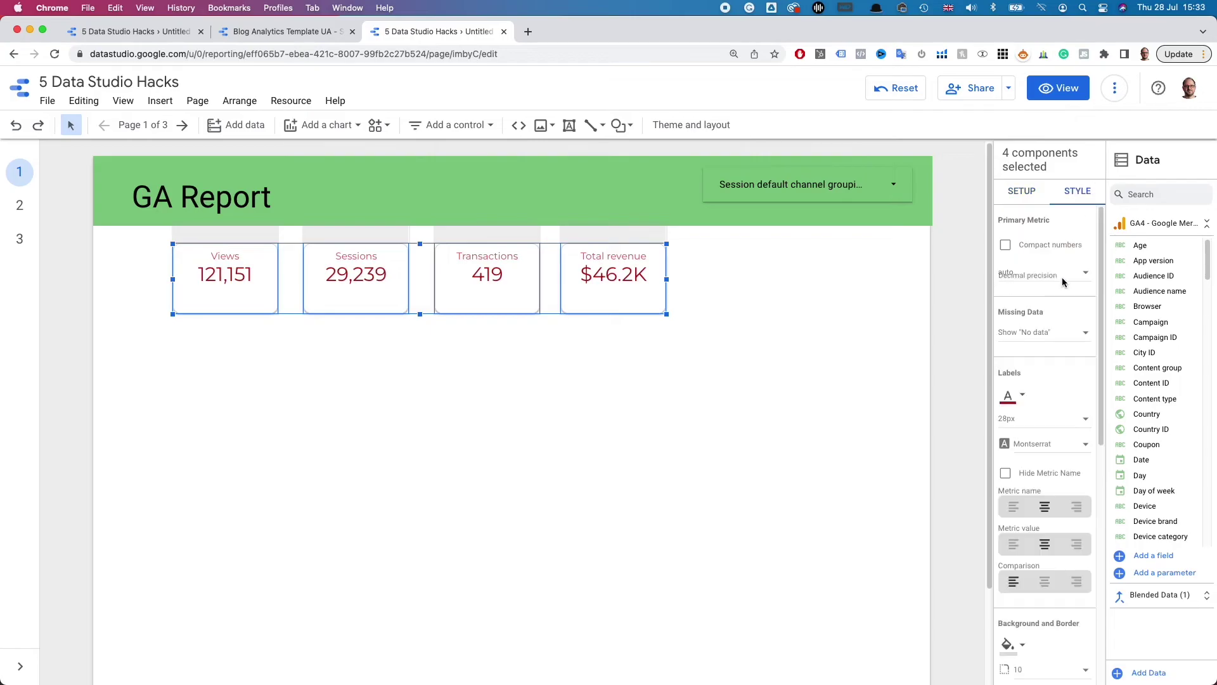
left_click(1014, 197)
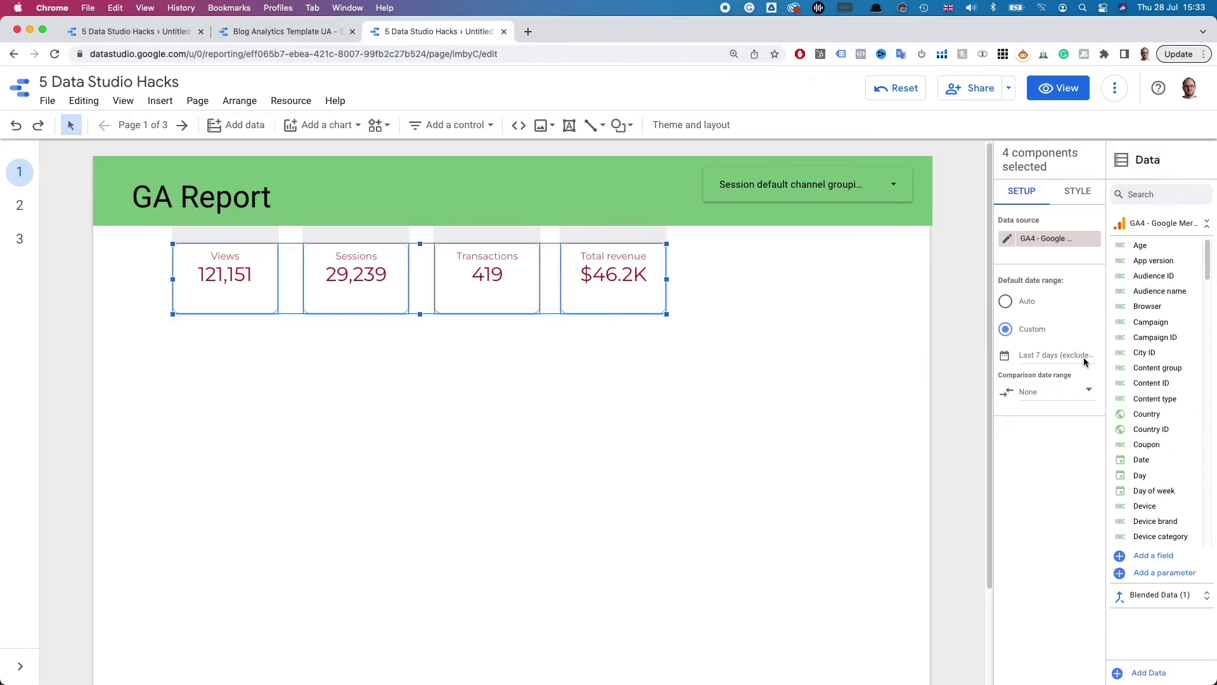
left_click(1088, 393)
left_click(1089, 397)
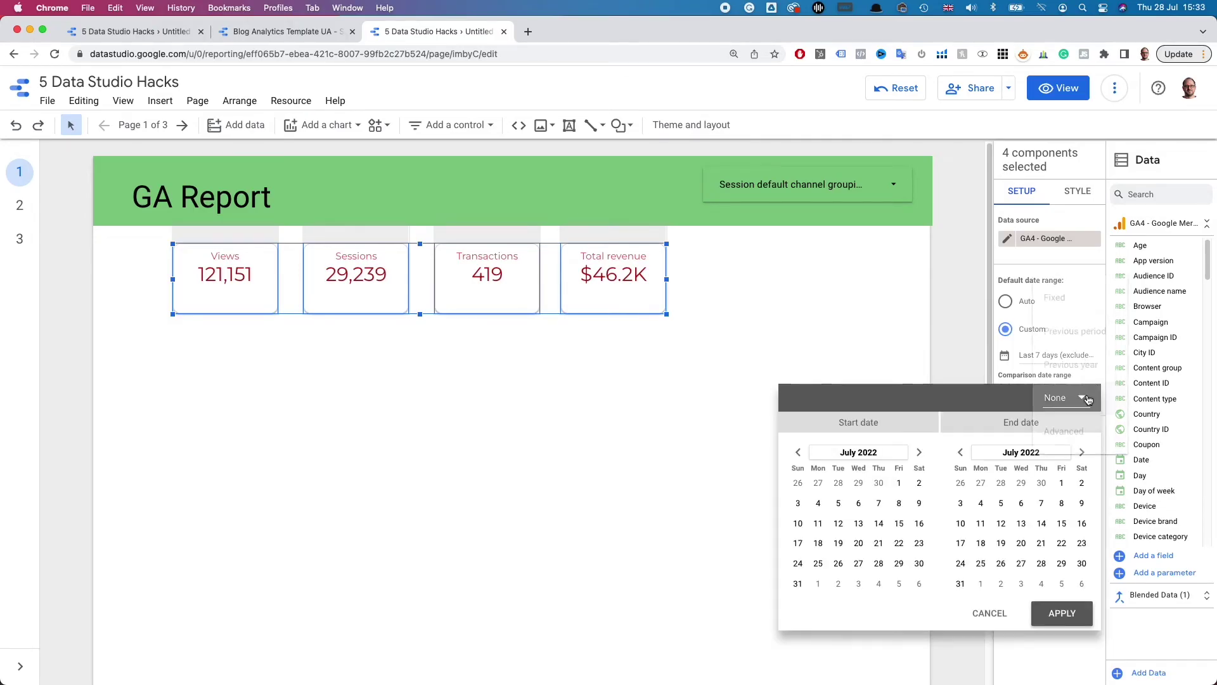
left_click(1093, 332)
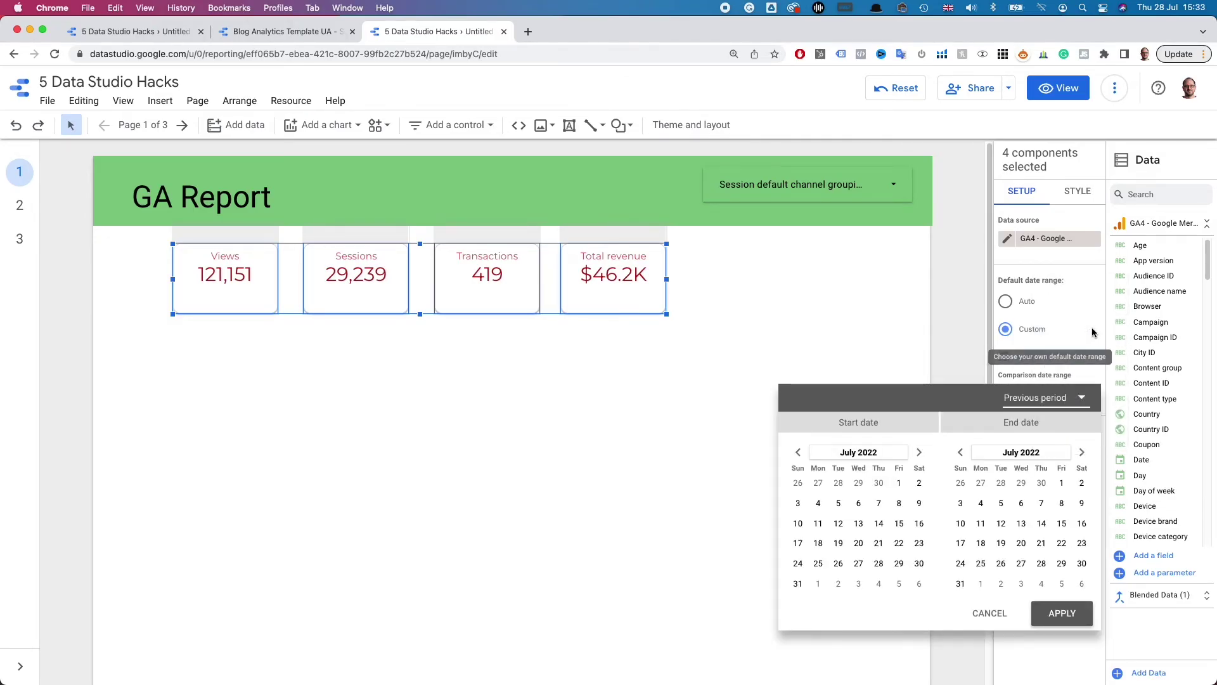
left_click(1083, 612)
left_click(802, 500)
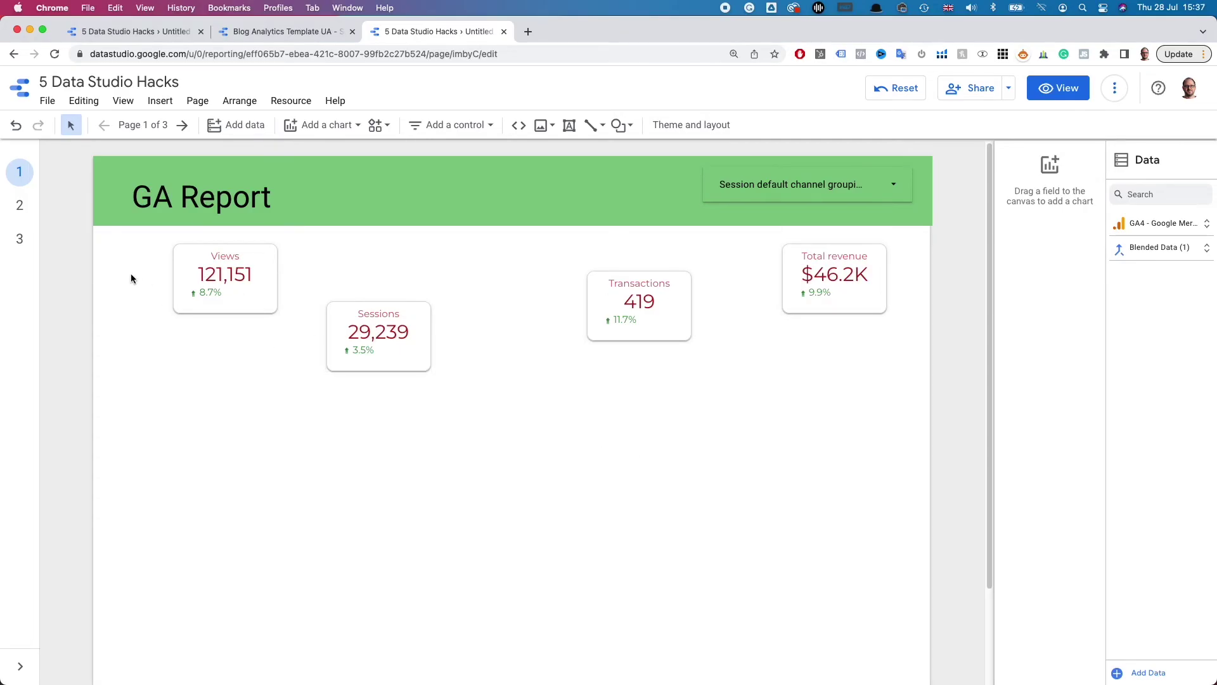
Step: Align the four scattered scorecards vertically to the top
left_click_drag(126, 270, 864, 340)
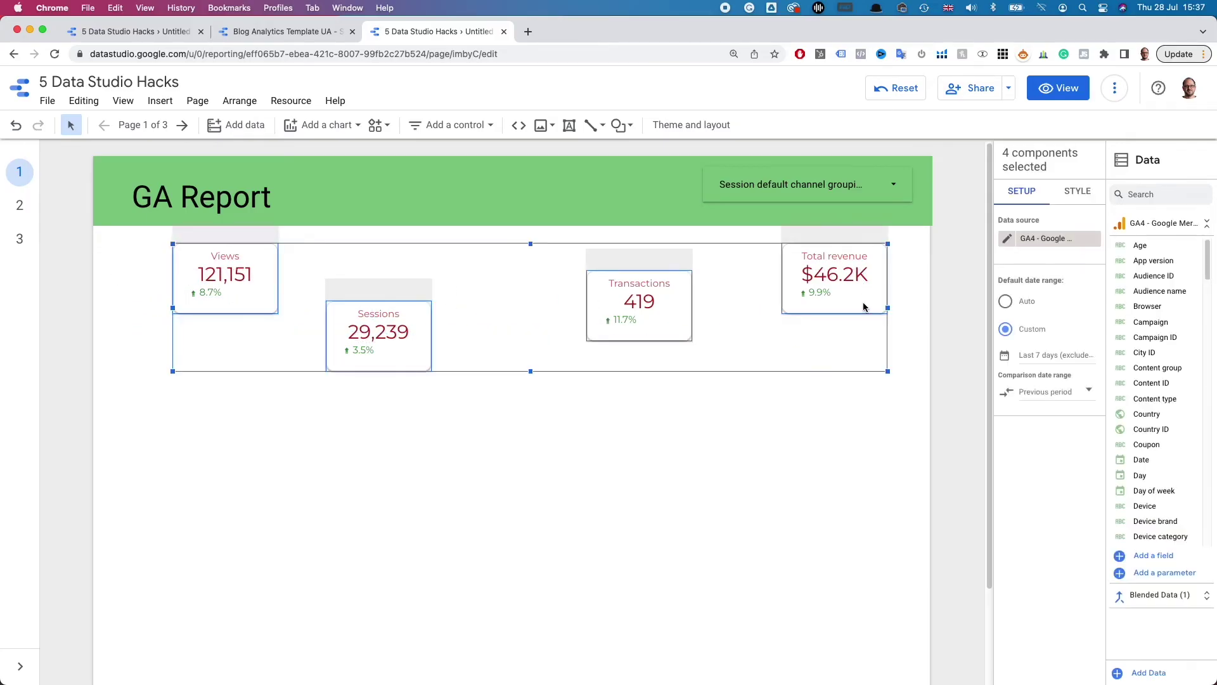
right_click(864, 307)
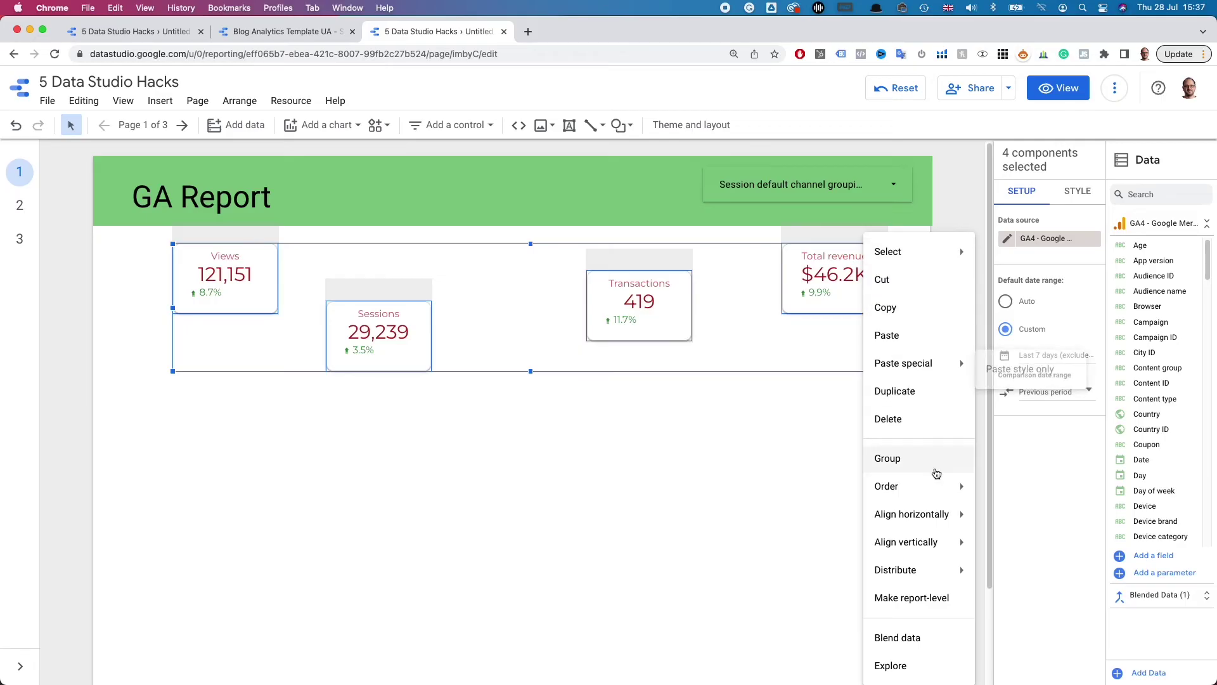
mouse_move(936, 515)
mouse_move(933, 545)
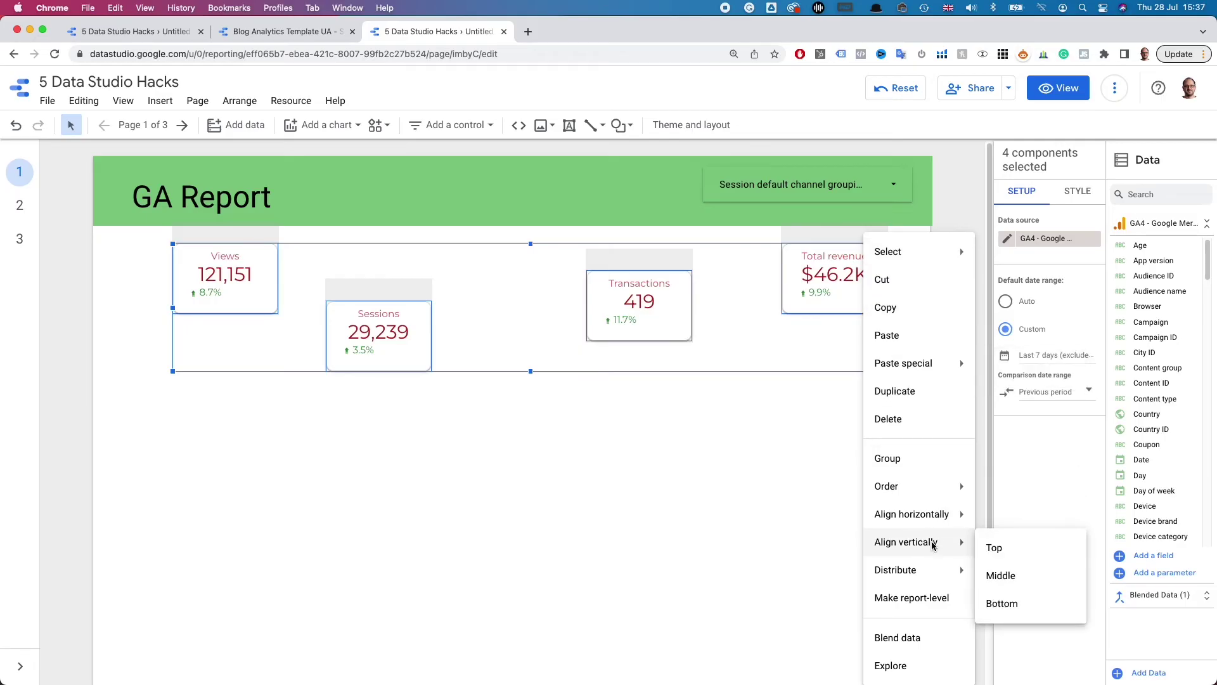
left_click(1005, 549)
left_click(814, 511)
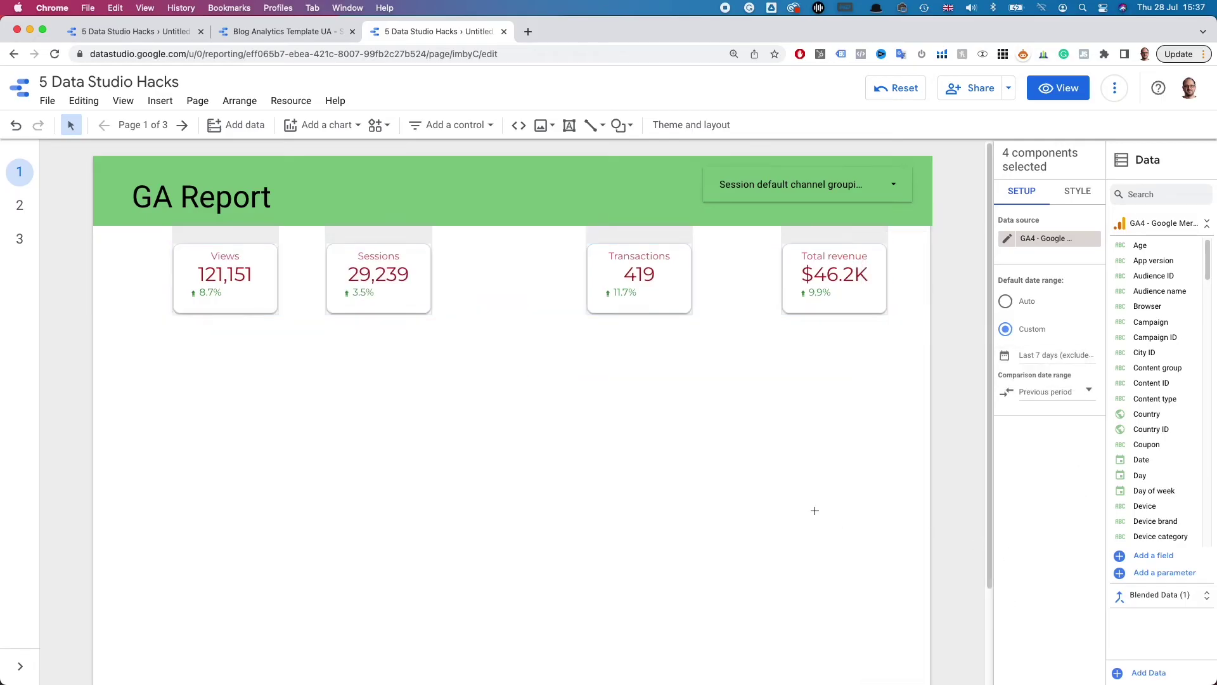
Step: Distribute the four scorecards horizontally so they are evenly spaced
left_click_drag(204, 402, 833, 276)
right_click(844, 292)
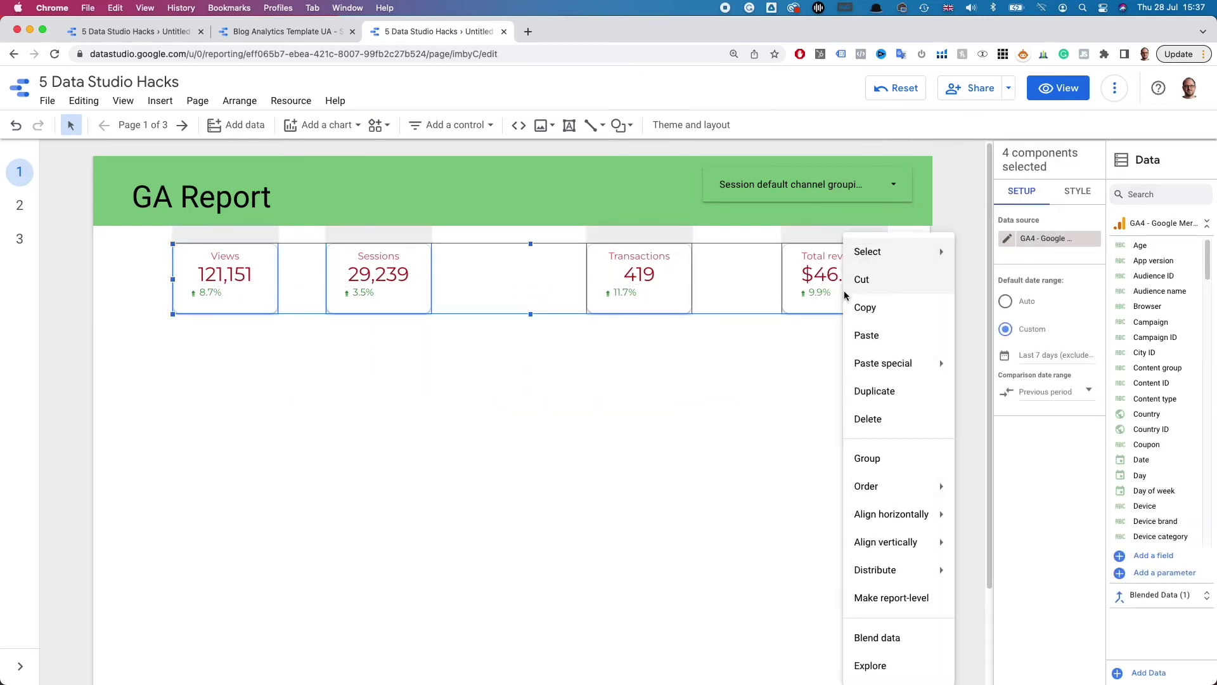
mouse_move(906, 571)
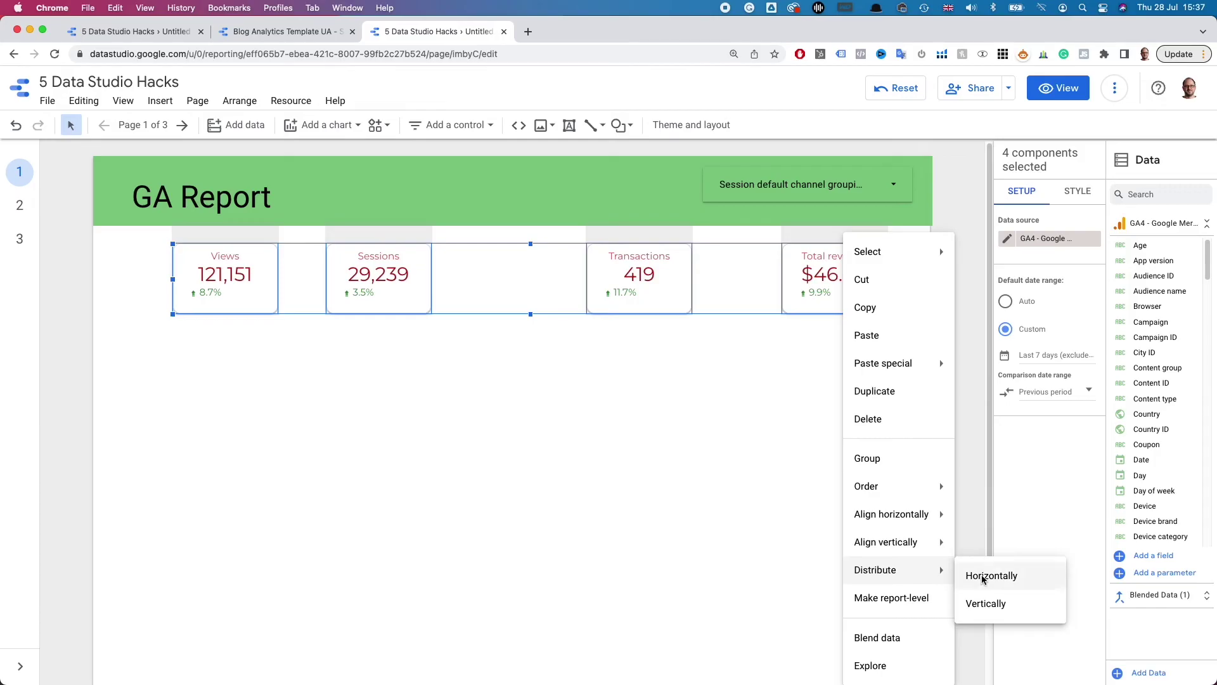
left_click(1004, 577)
left_click(695, 515)
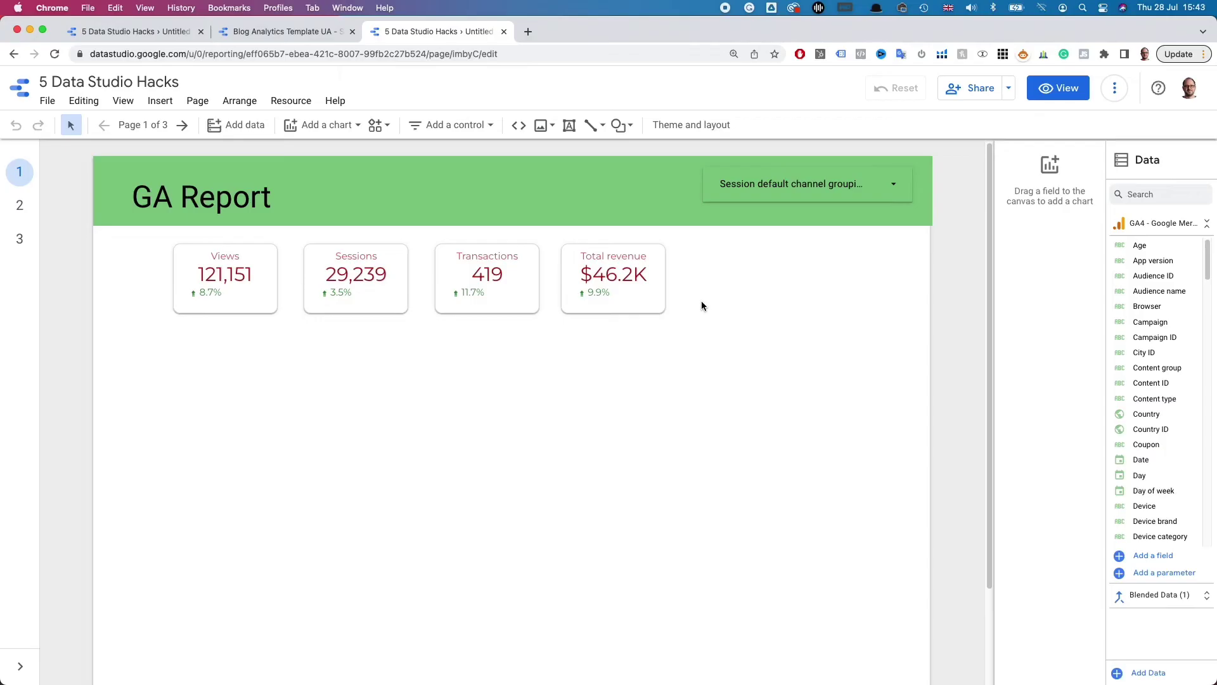
Step: Add a fixed-size list control beside the Total revenue scorecard, using Device category as its control field
left_click(447, 124)
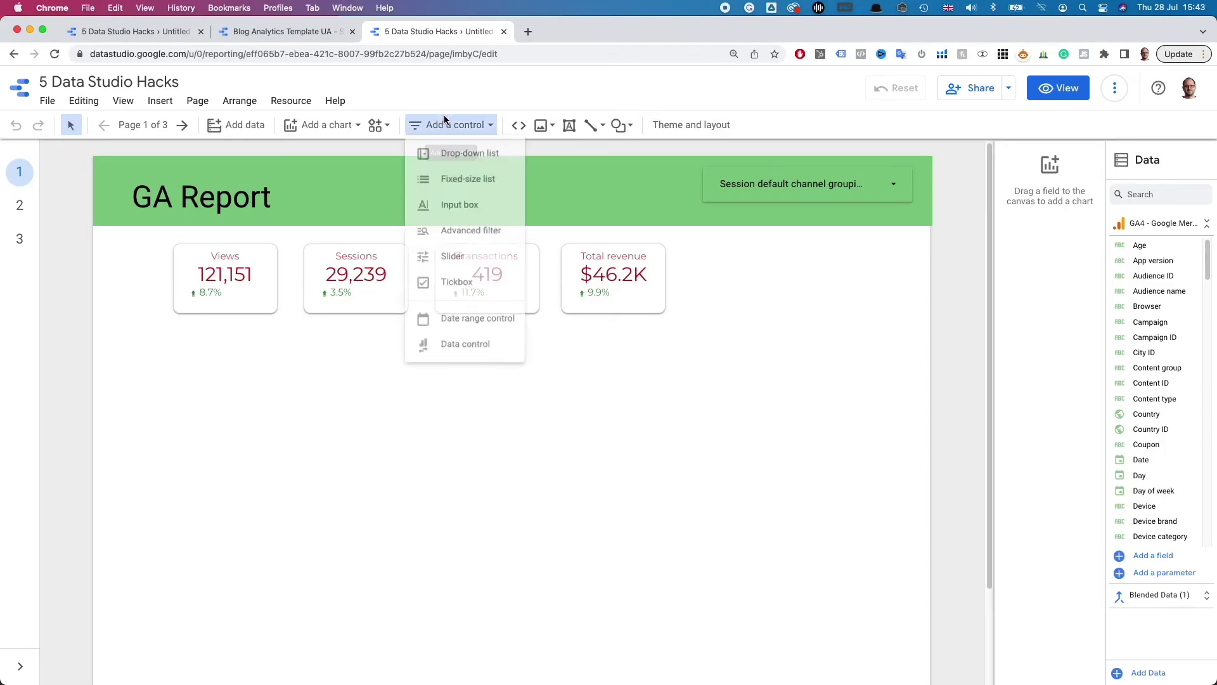
left_click(469, 179)
left_click(698, 243)
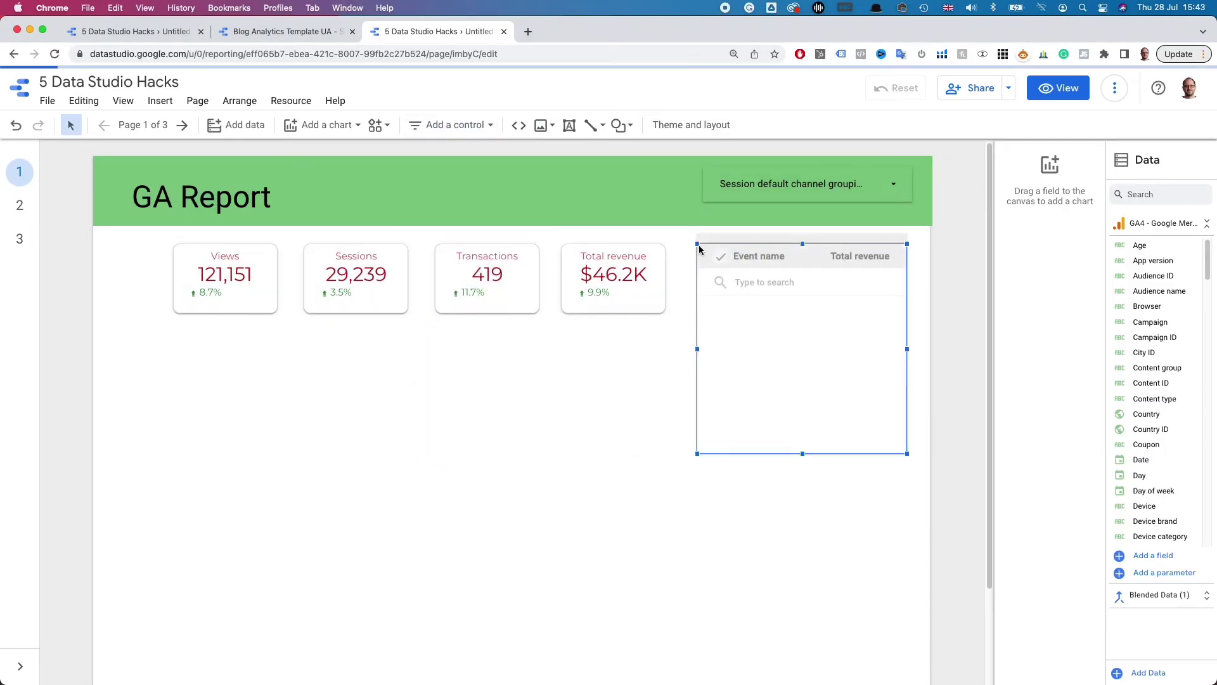
left_click_drag(1146, 537, 1033, 307)
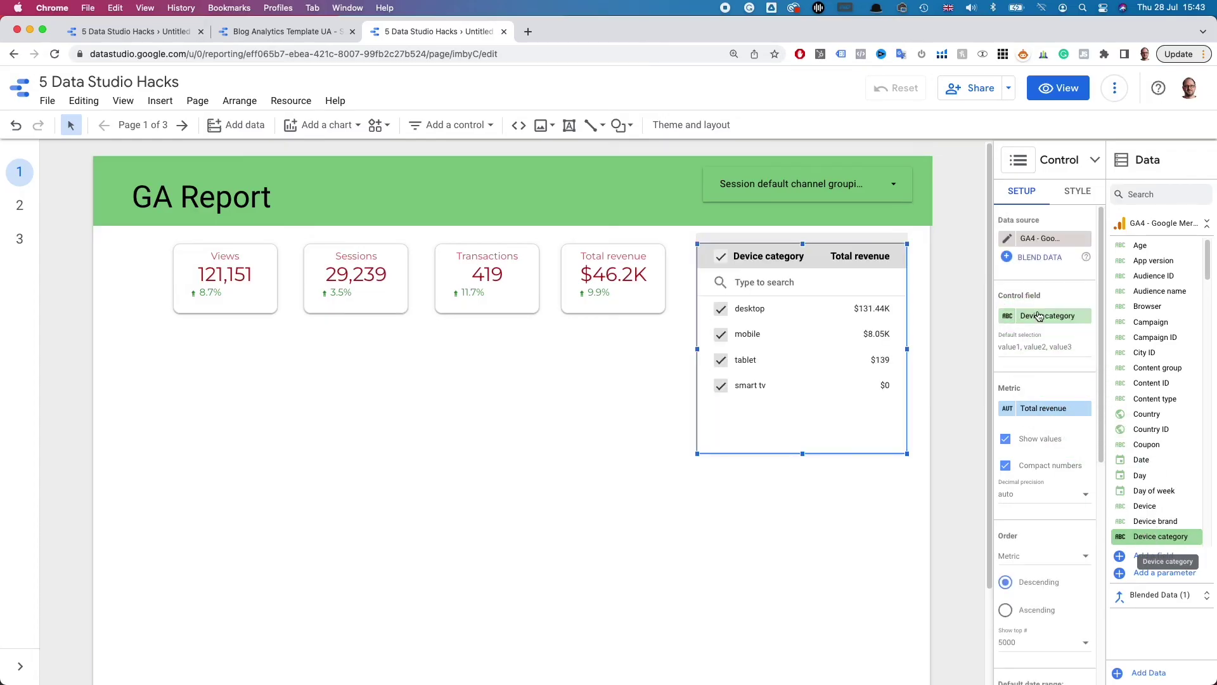
Step: Group the Transactions and Total revenue scorecards with the Device category list control
left_click_drag(497, 379, 786, 283)
right_click(808, 292)
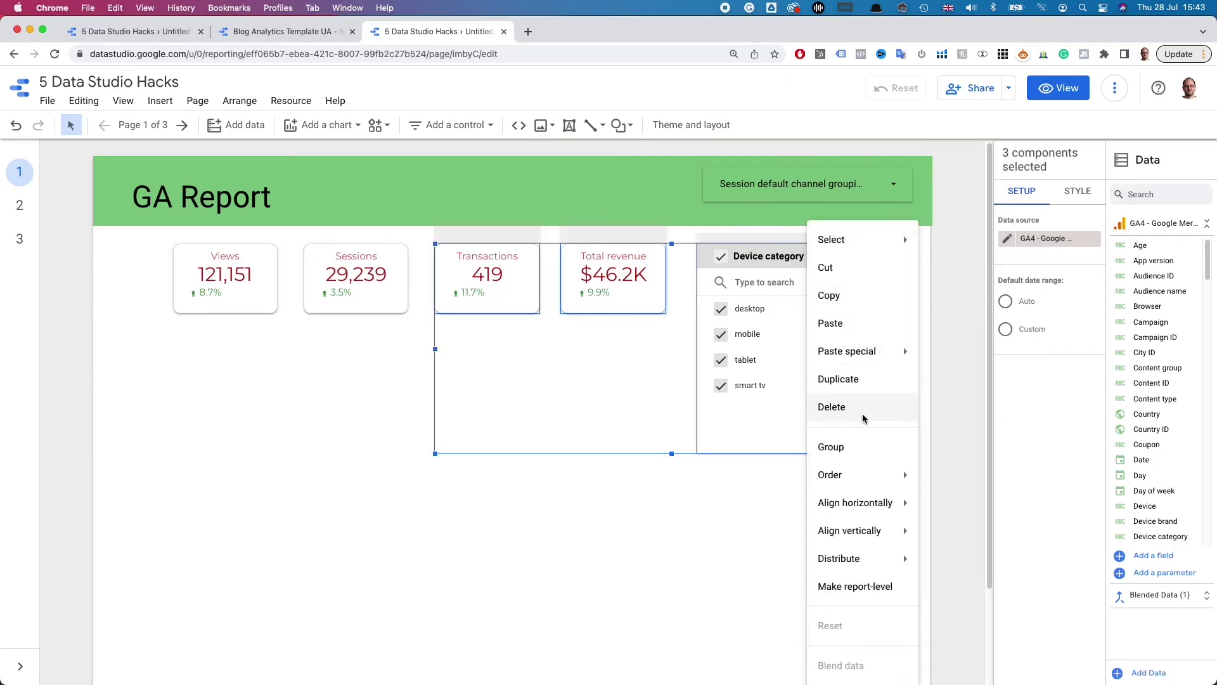
left_click(864, 443)
left_click(789, 497)
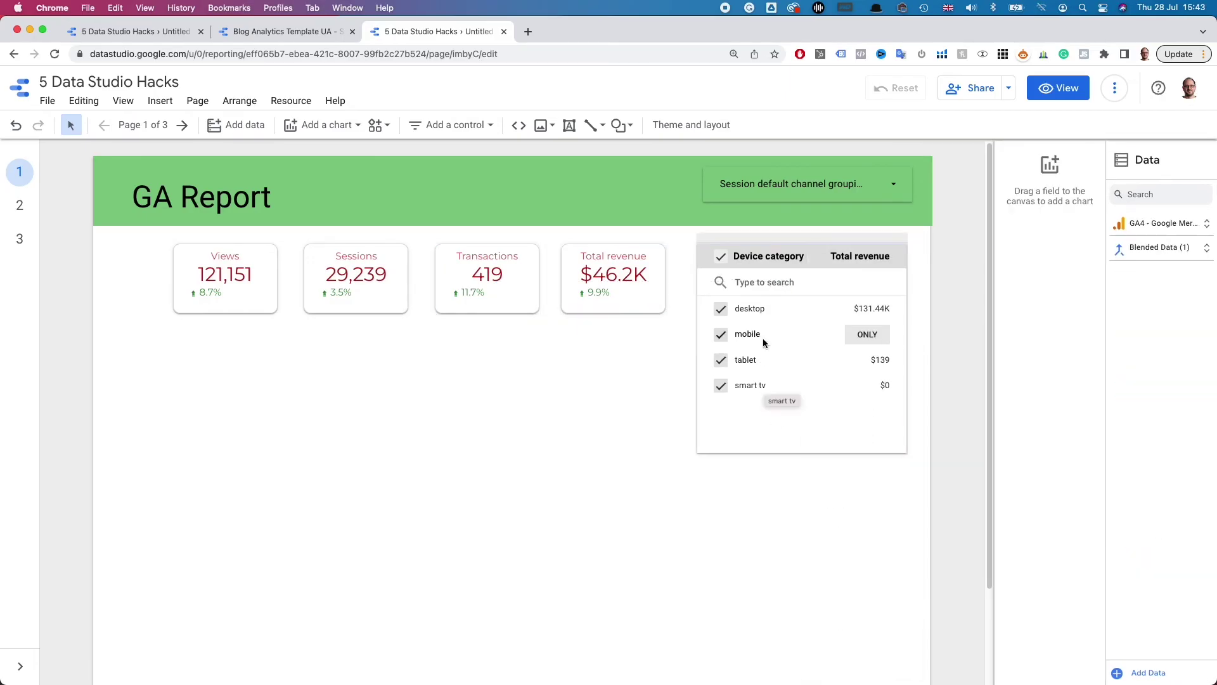
Step: Test the grouped Device category control by filtering to desktop only and to mobile only
left_click(876, 310)
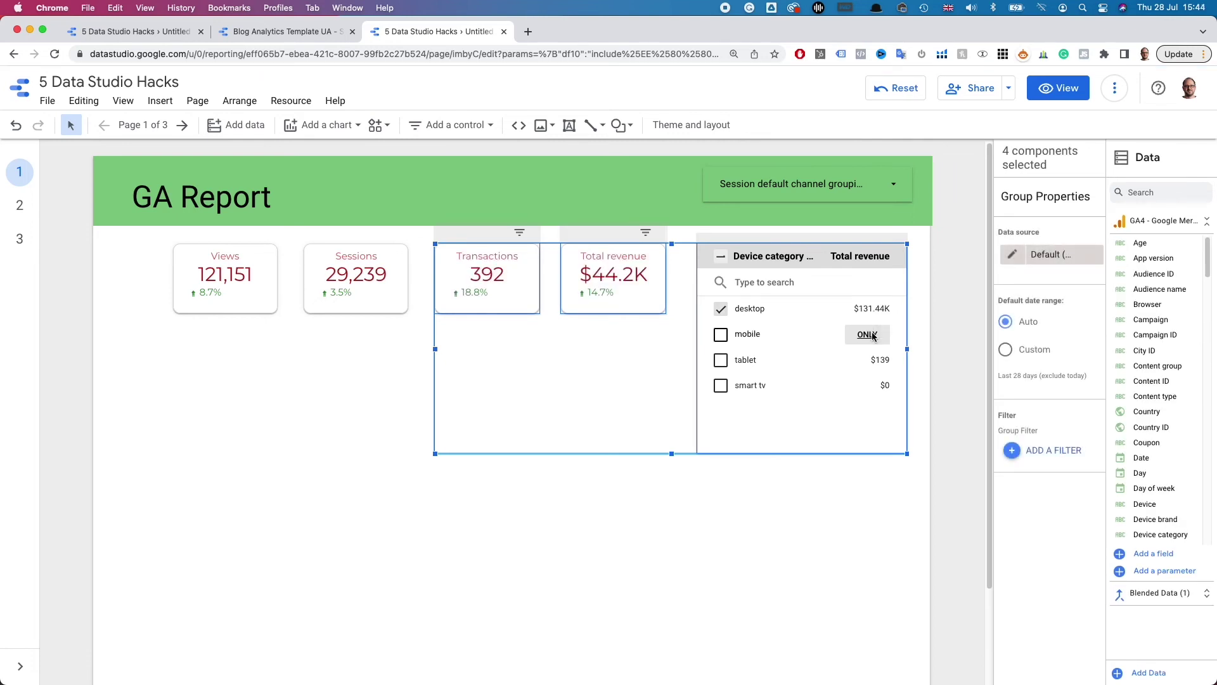
left_click(870, 335)
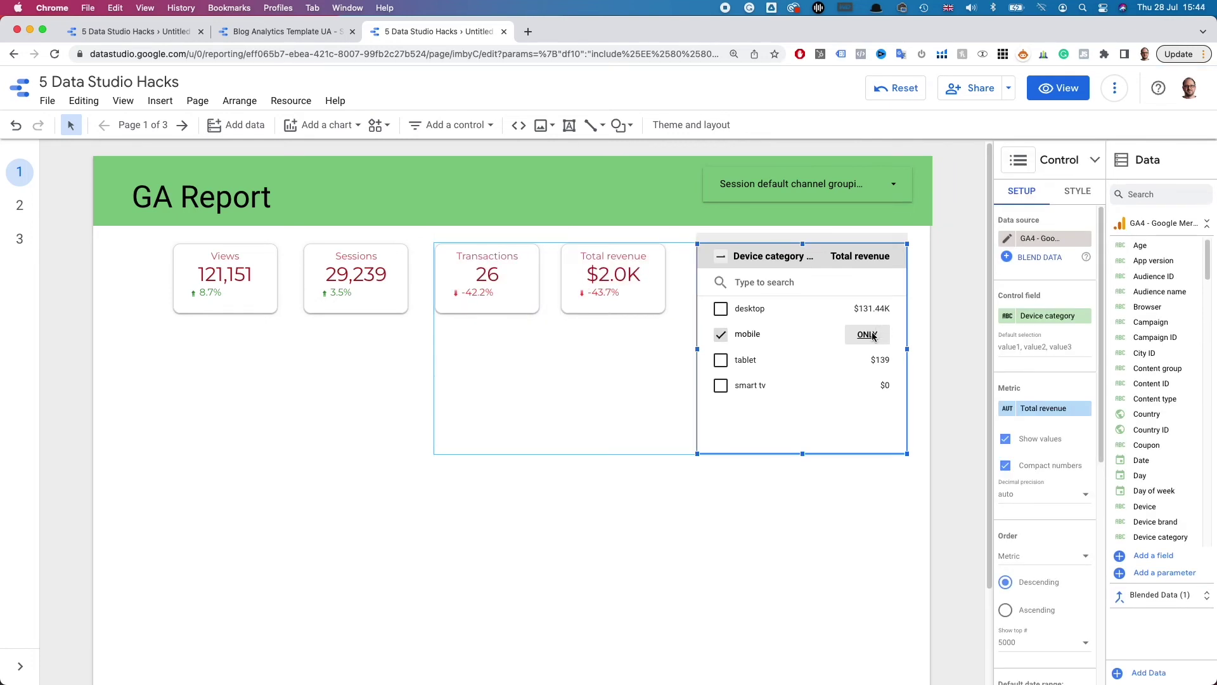
left_click(879, 477)
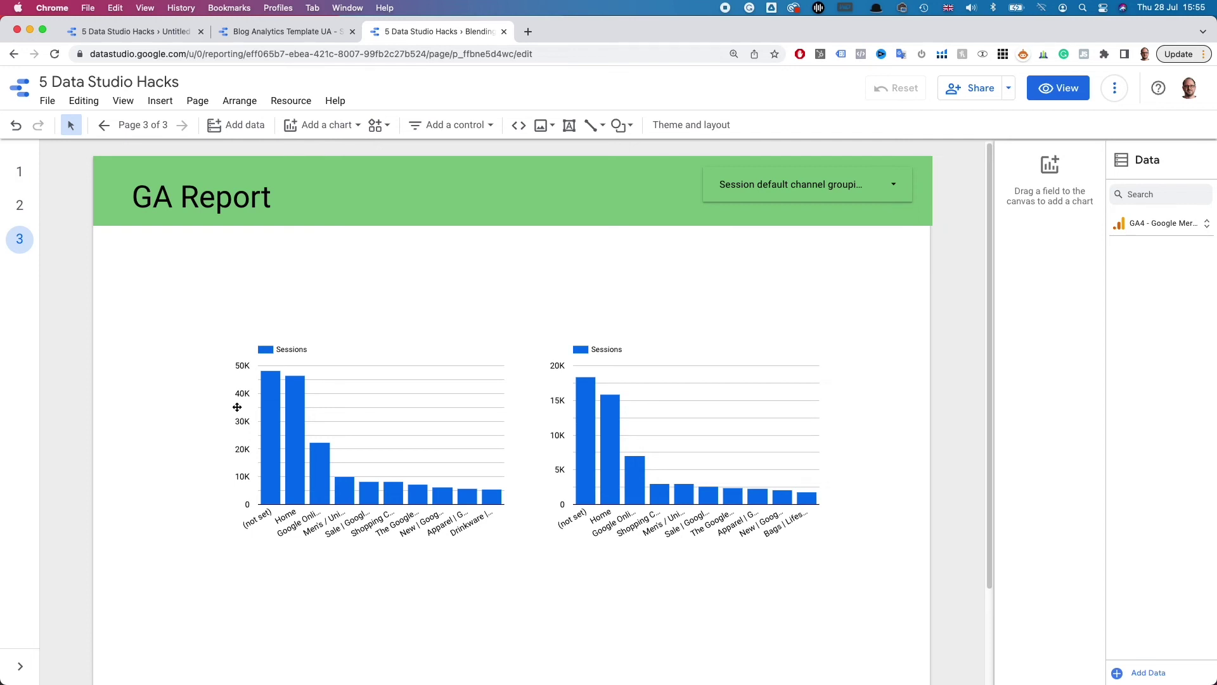
Step: Examine the setup of the two Sessions bar charts on page 3, including the second chart's filter
left_click(418, 426)
left_click(669, 403)
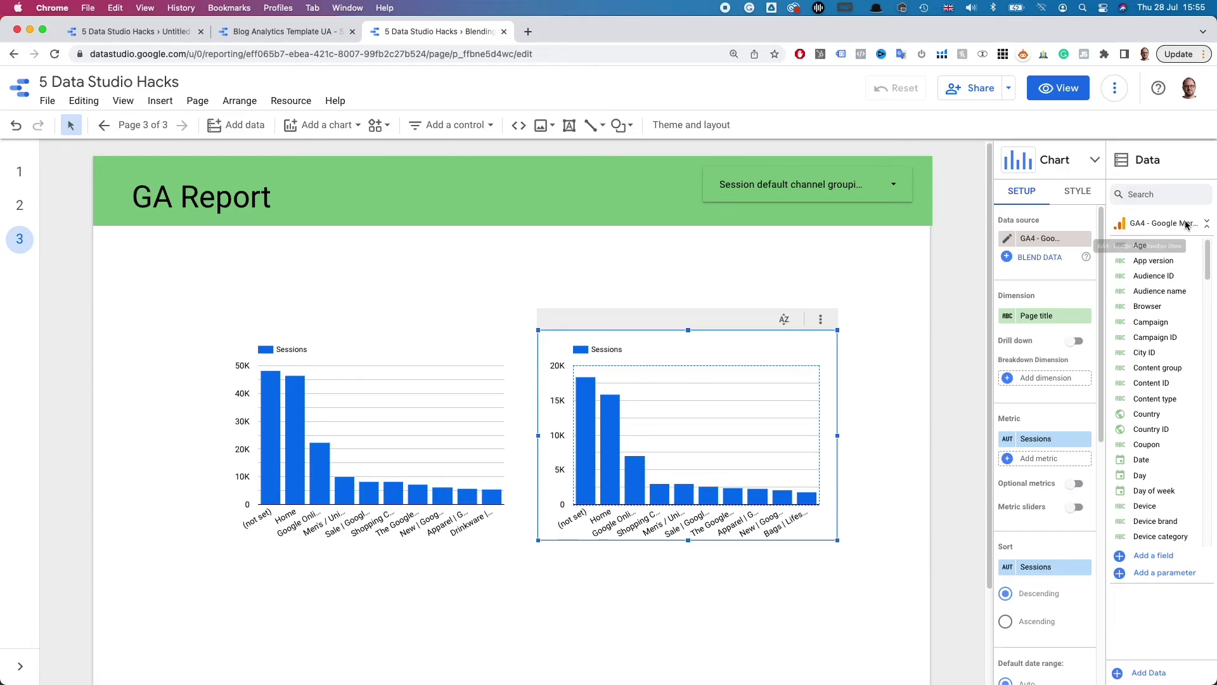
scroll(1005, 583, "down", 5)
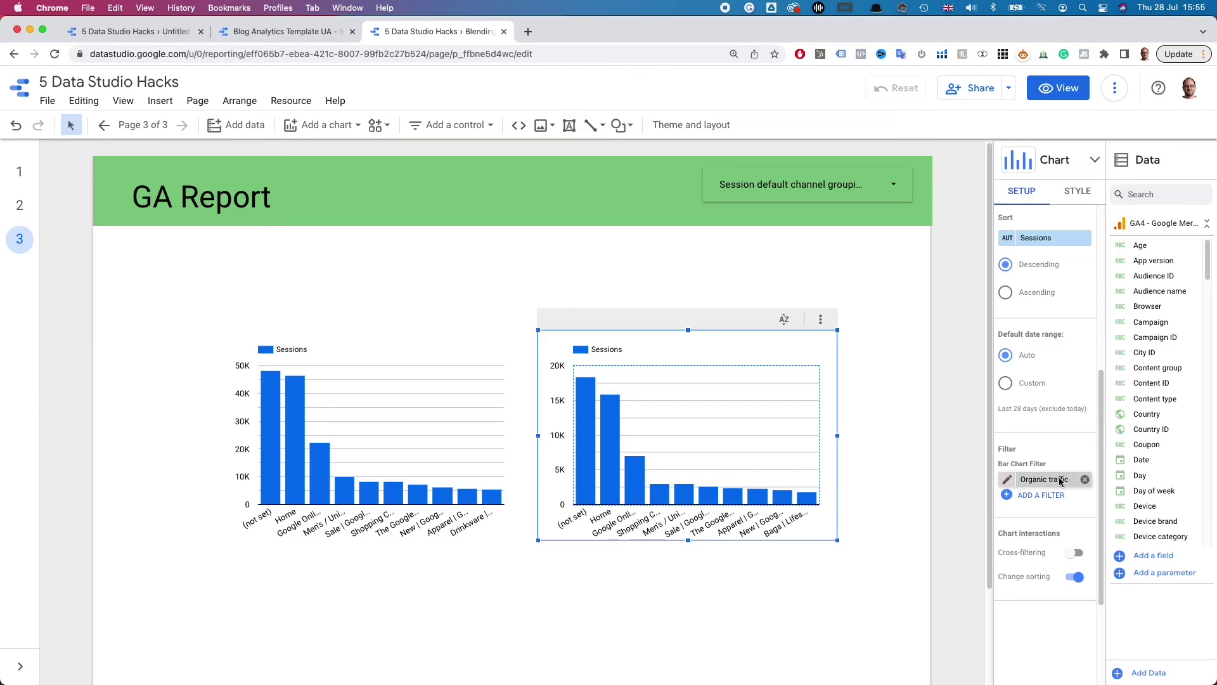
left_click(824, 631)
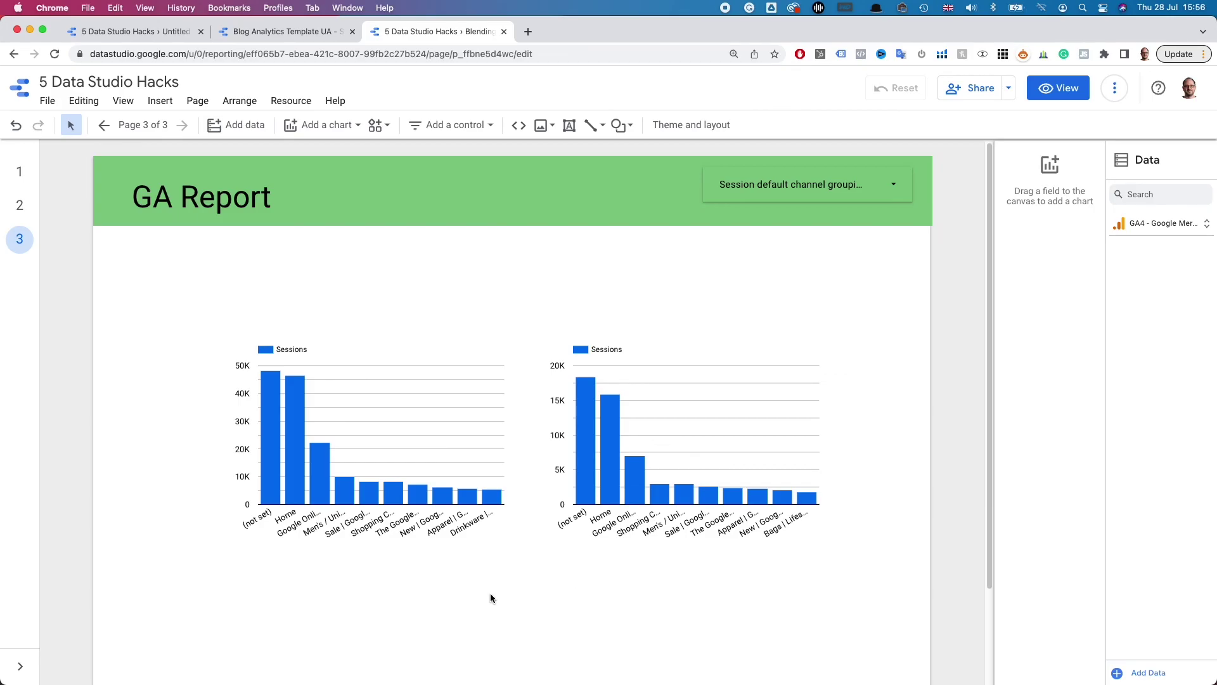
Step: Blend the data of the two Sessions bar charts into one chart and move that chart slightly upward
left_click_drag(402, 569, 687, 424)
right_click(772, 414)
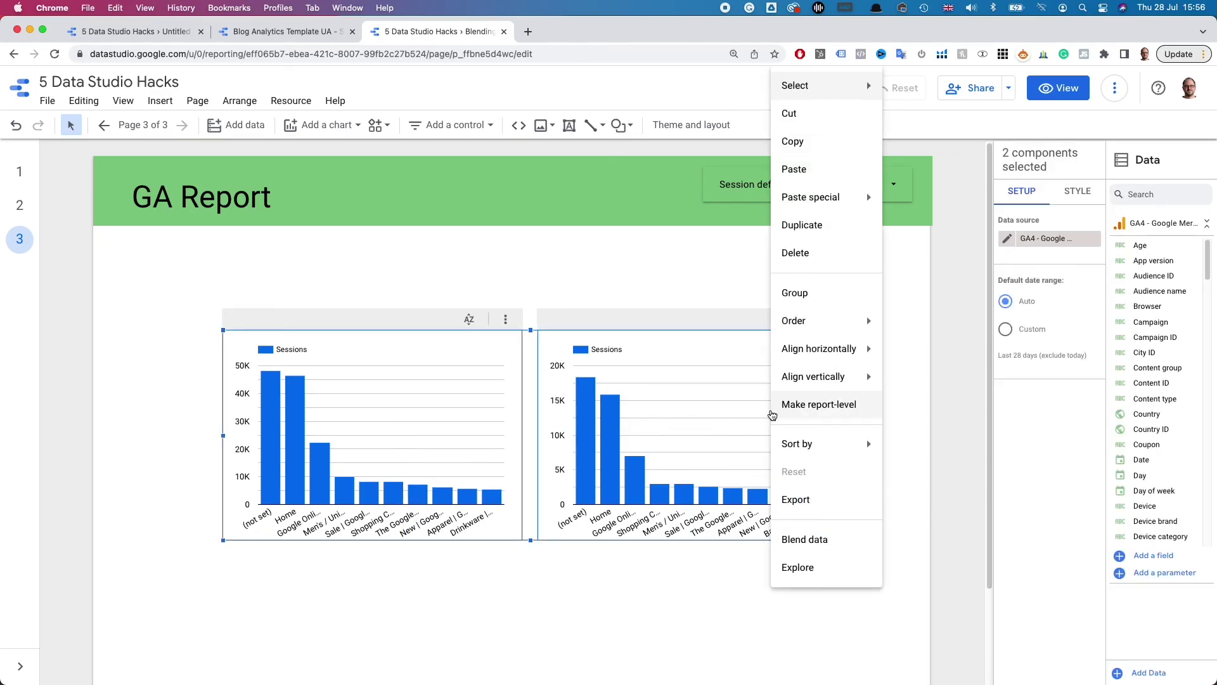
left_click(851, 543)
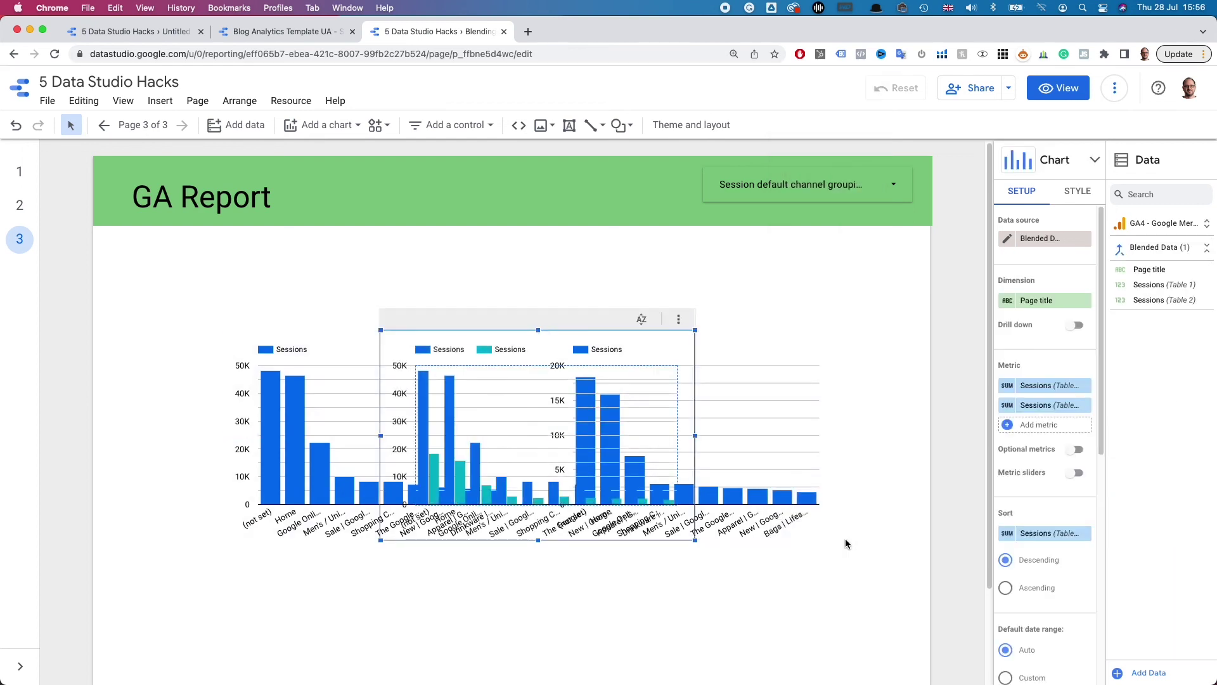
left_click_drag(549, 354, 545, 313)
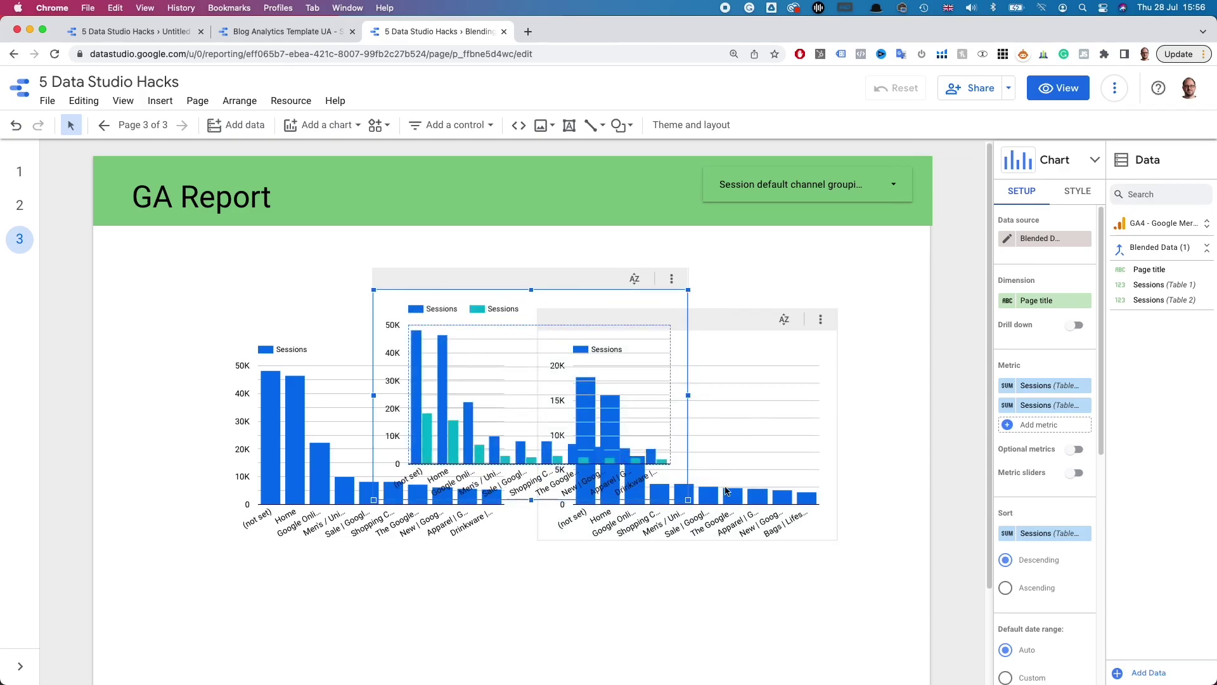
Step: Delete the two original Sessions bar charts and expand the fields of the Blended Data (1) source
left_click(736, 378)
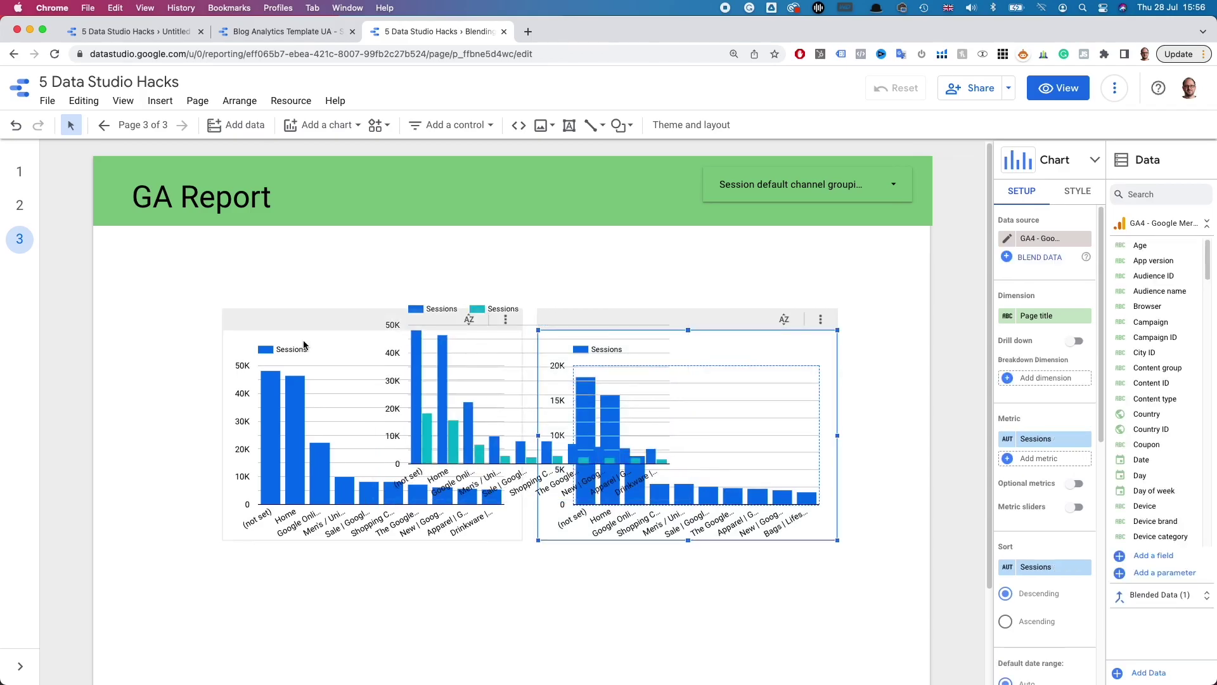
left_click(303, 340, "shift")
key("Delete")
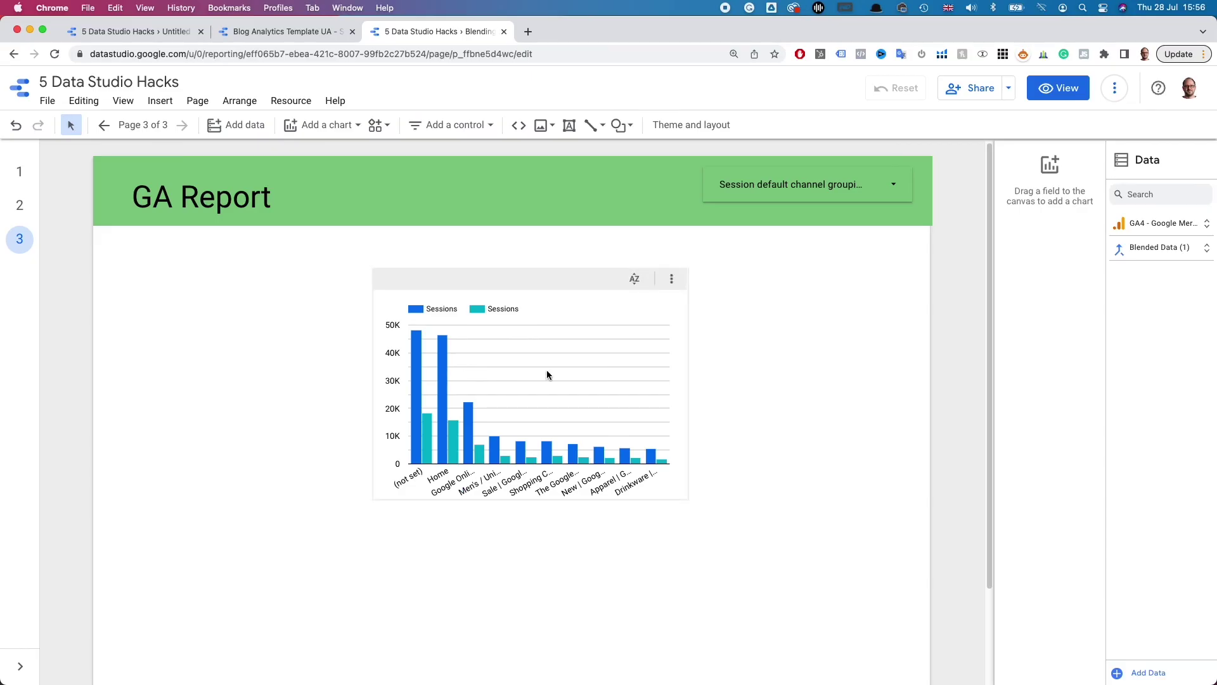
left_click(1187, 249)
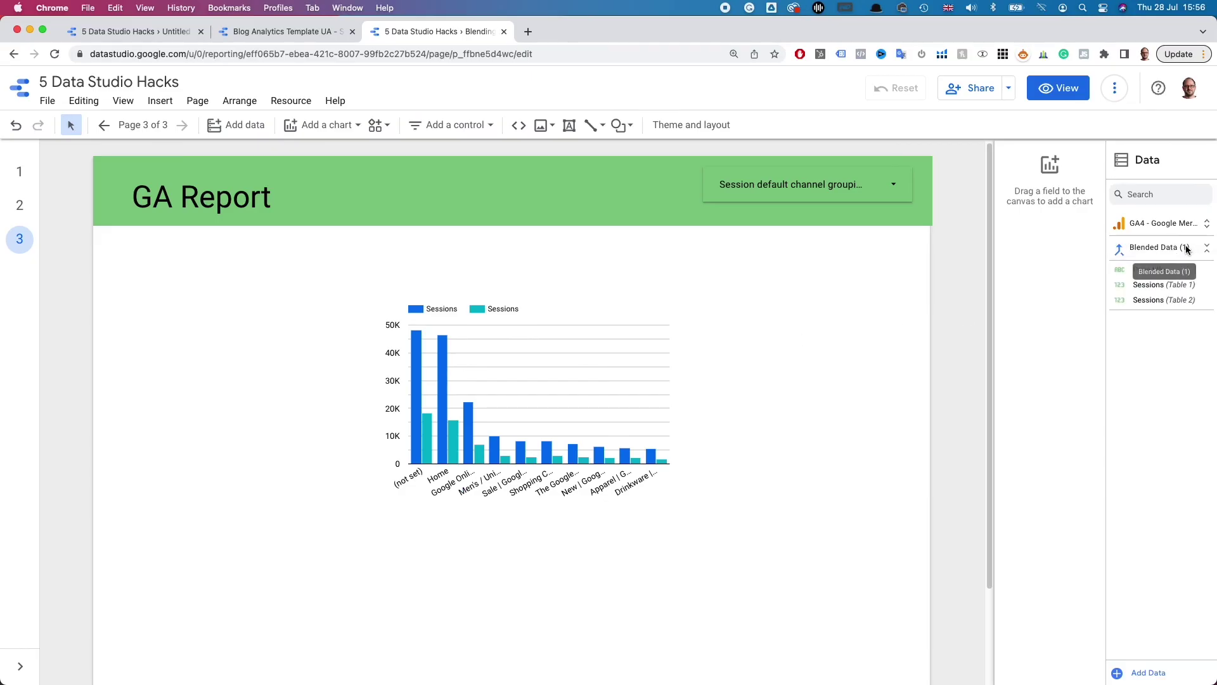